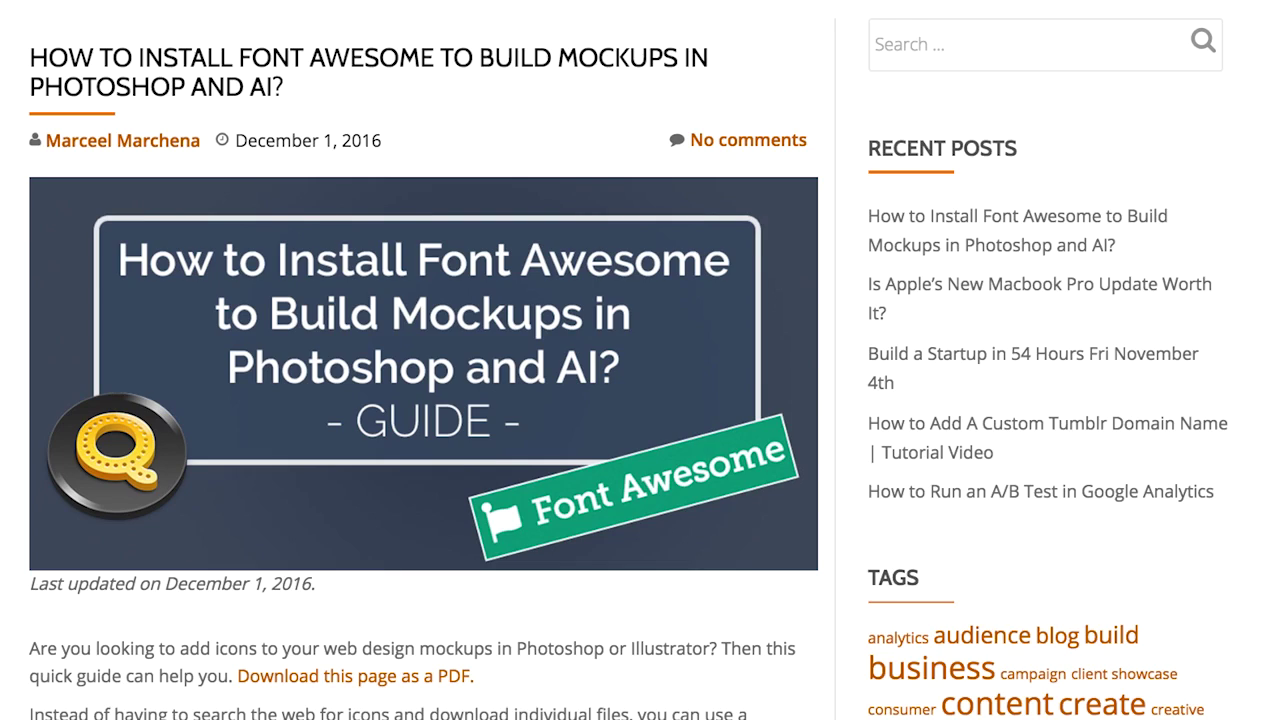
Step: Scroll down the blog post to the 'Download and Install Font Awesome' section and its zip link
scroll(640, 360, "down", 5)
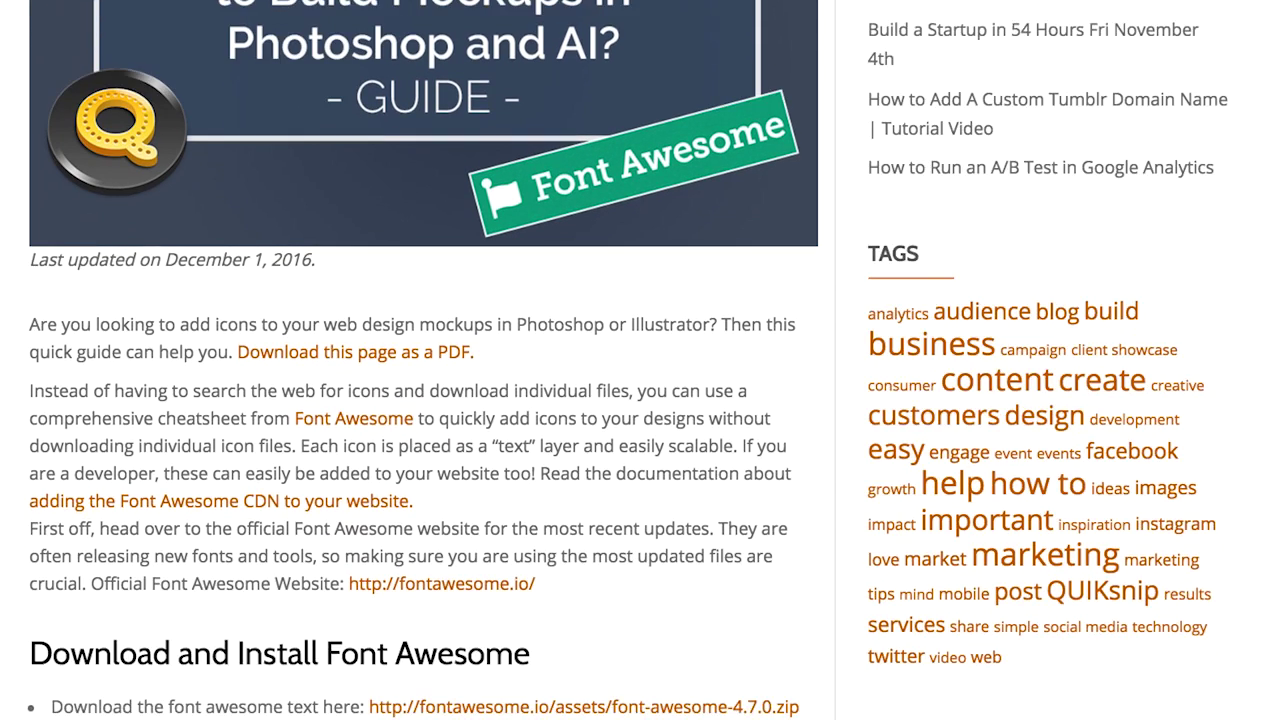
scroll(312, 688, "down", 2)
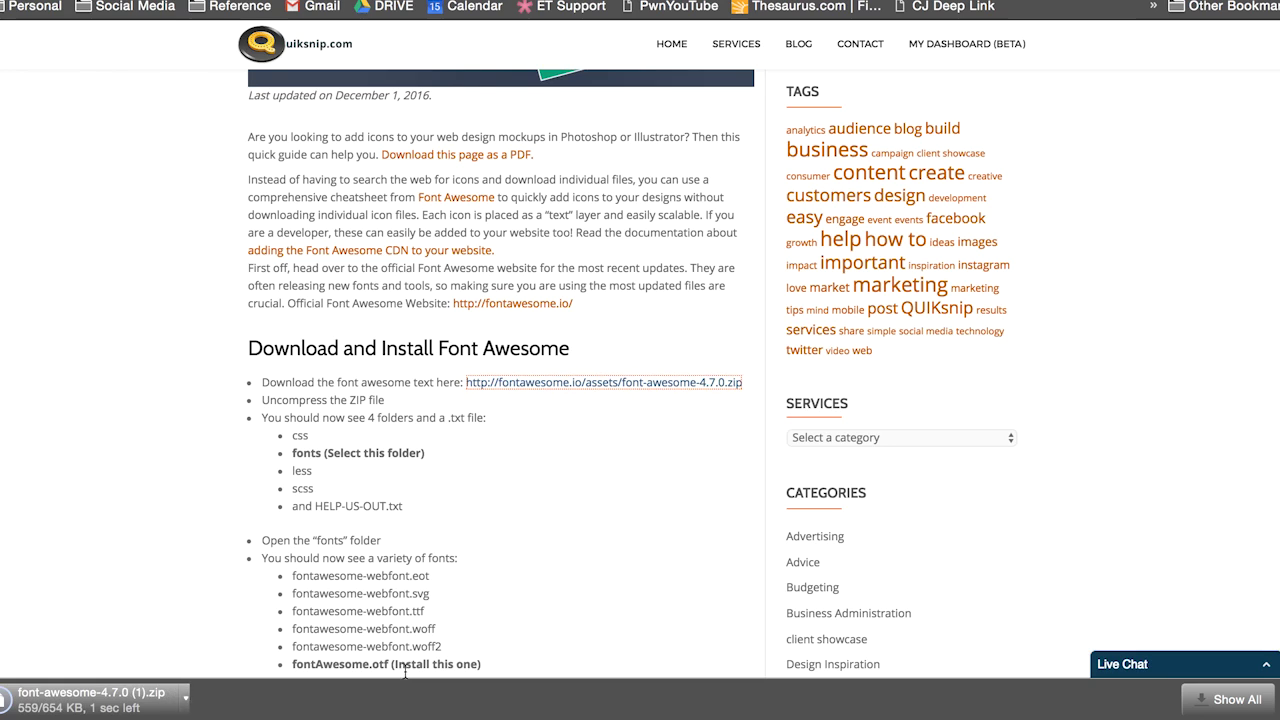
Step: Reveal the Font Awesome download in Finder and browse the extracted font-awesome-4.7.0 folder
left_click(186, 702)
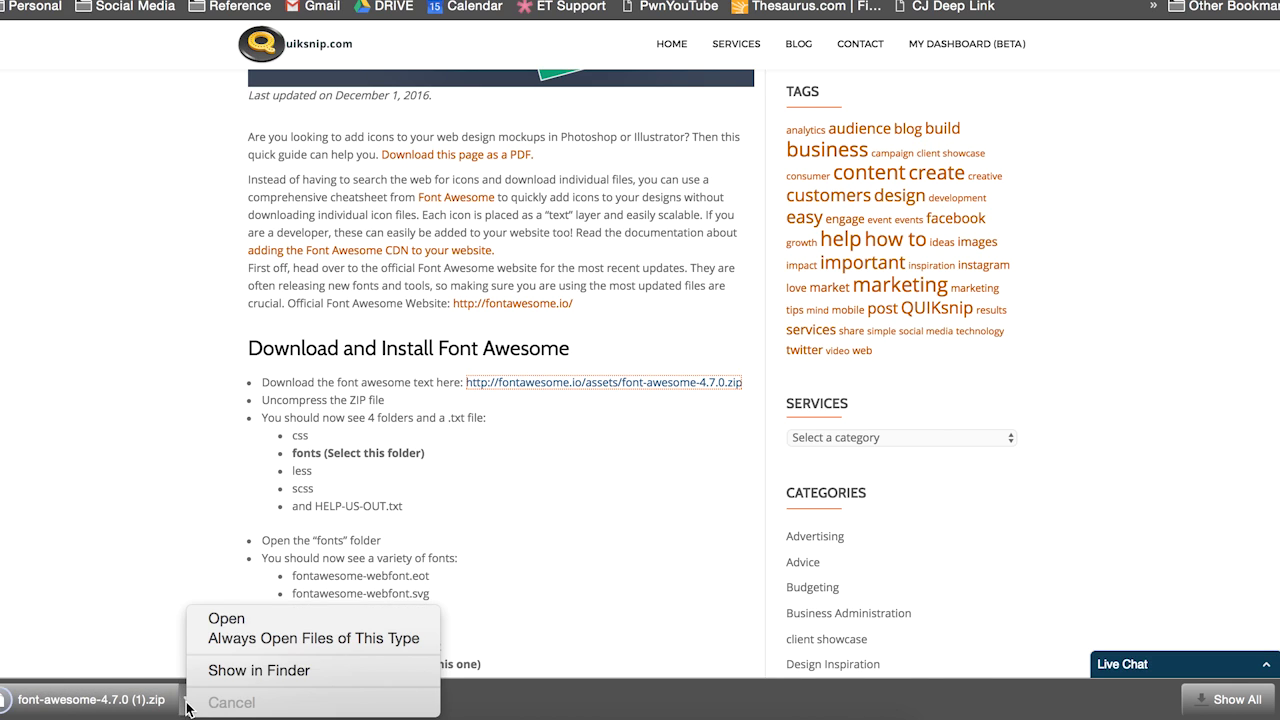
left_click(210, 667)
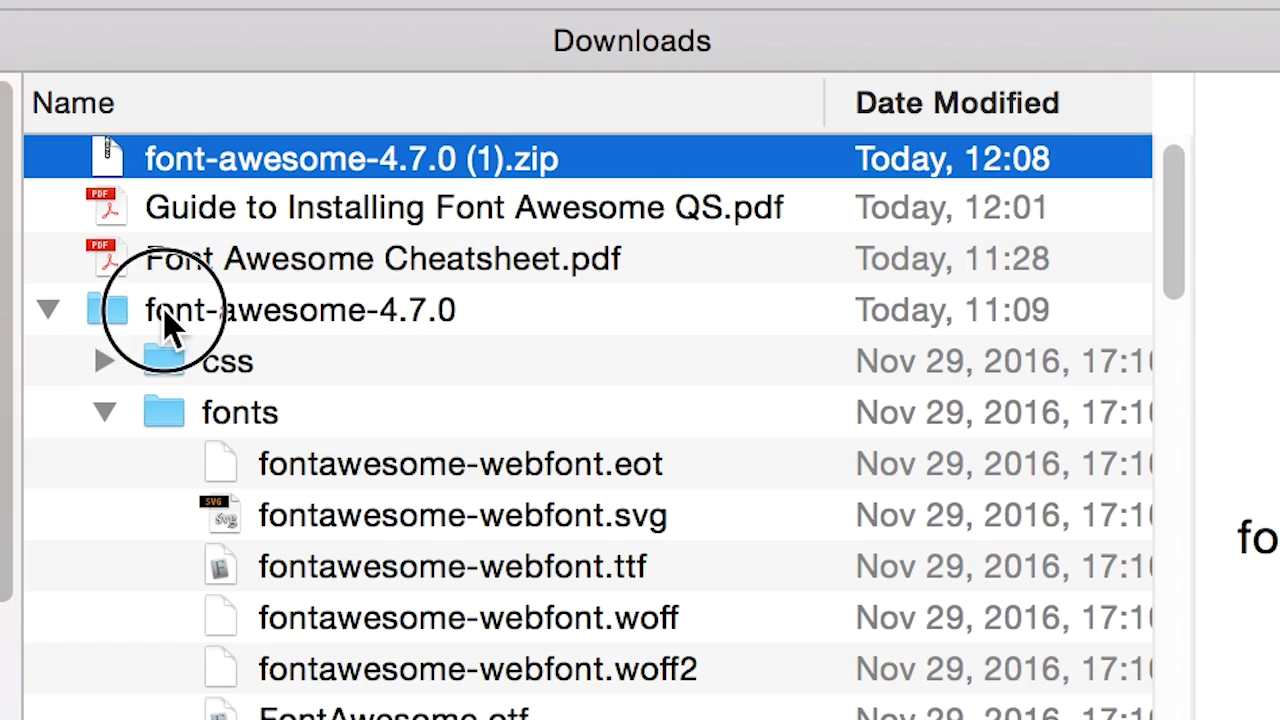
left_click(160, 312)
scroll(266, 380, "down", 2)
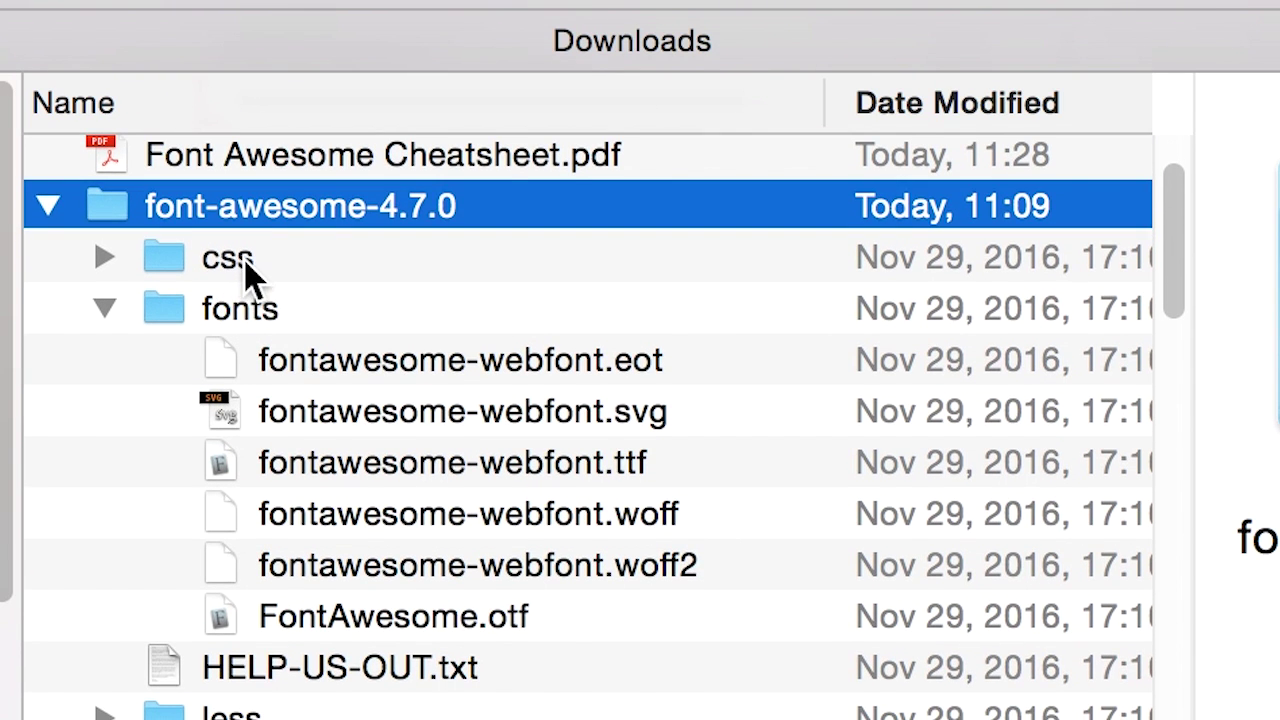
left_click(200, 262)
left_click(105, 310)
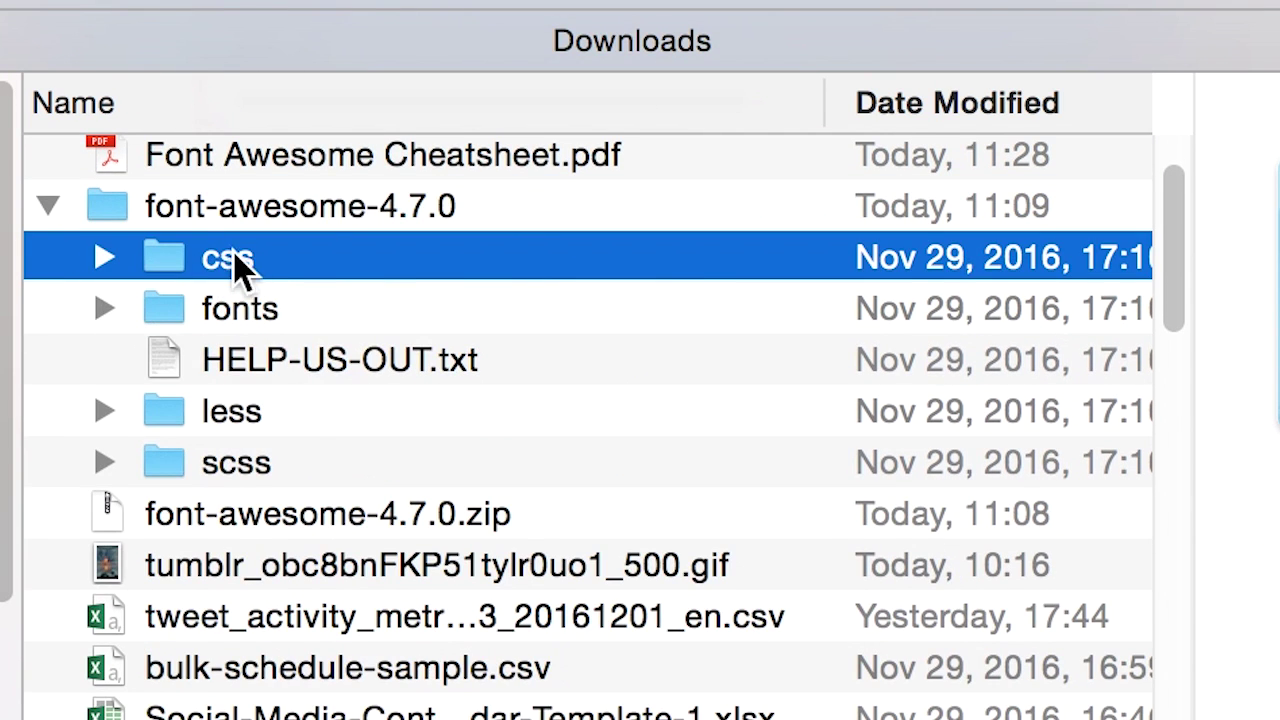
Step: Expand the fonts folder and select FontAwesome.otf
left_click(222, 318)
left_click(256, 422)
left_click(250, 455)
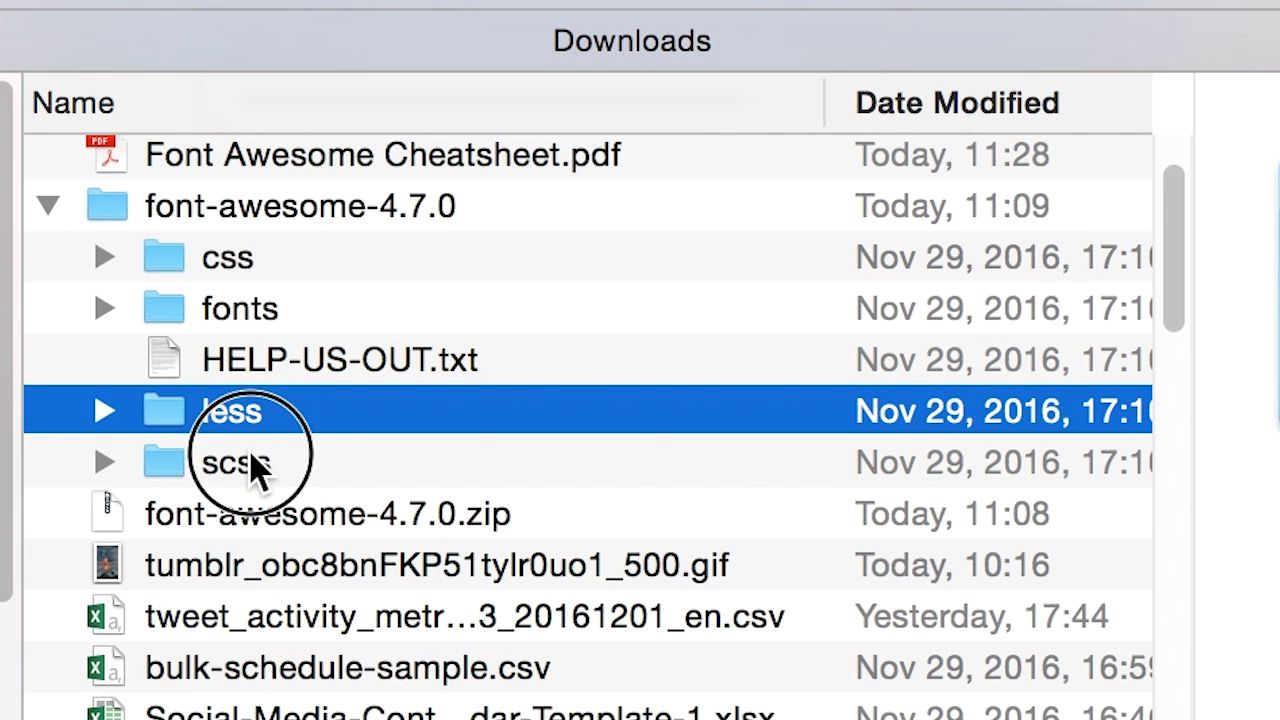
left_click(110, 308)
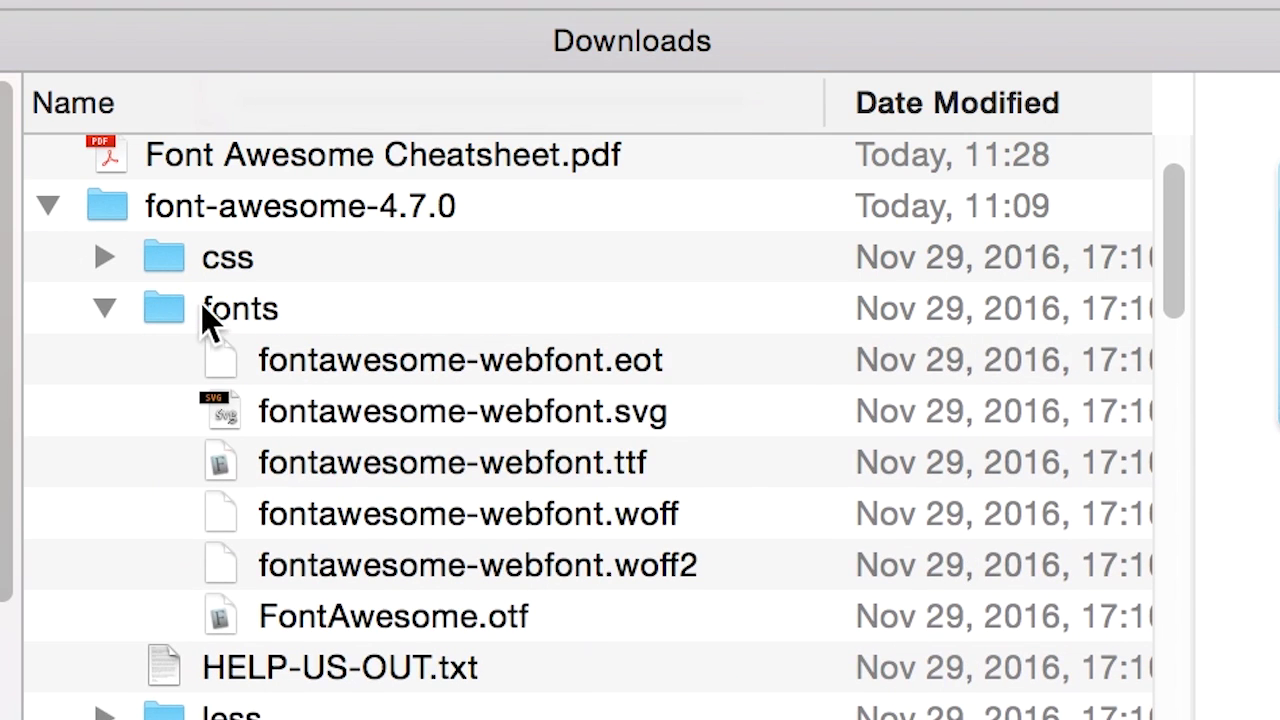
left_click(246, 312)
left_click(440, 614)
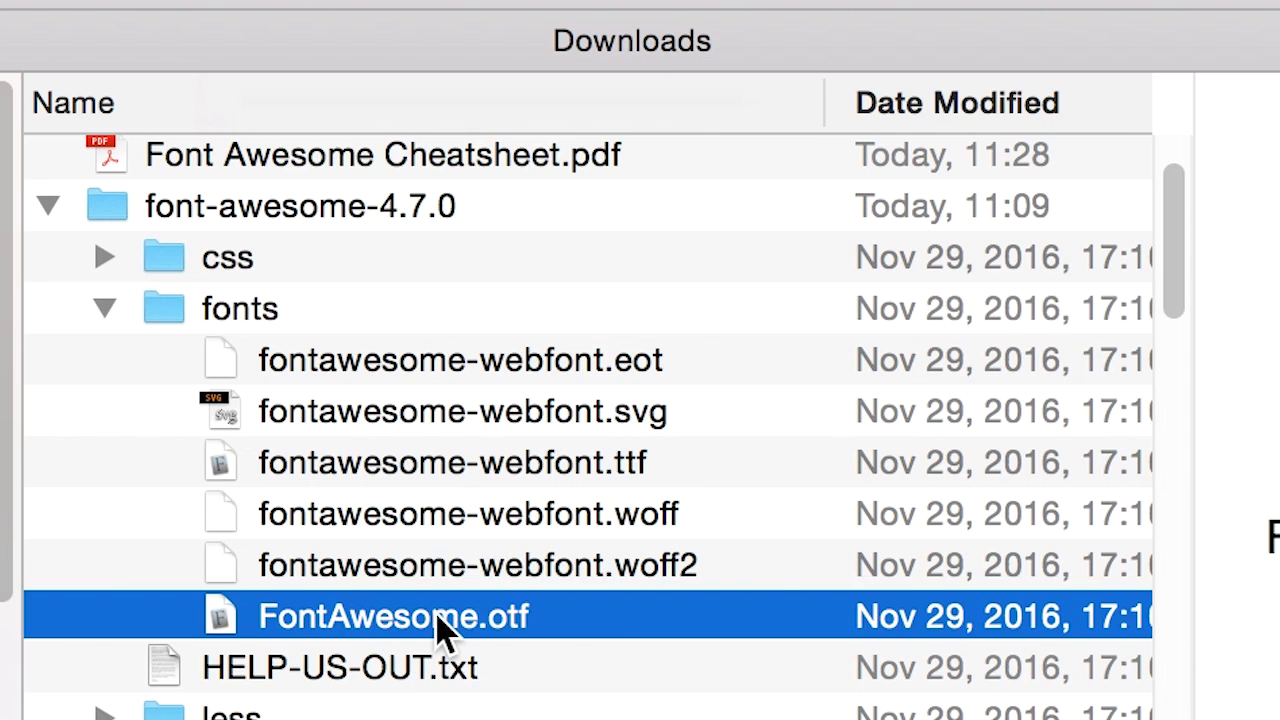
right_click(400, 630)
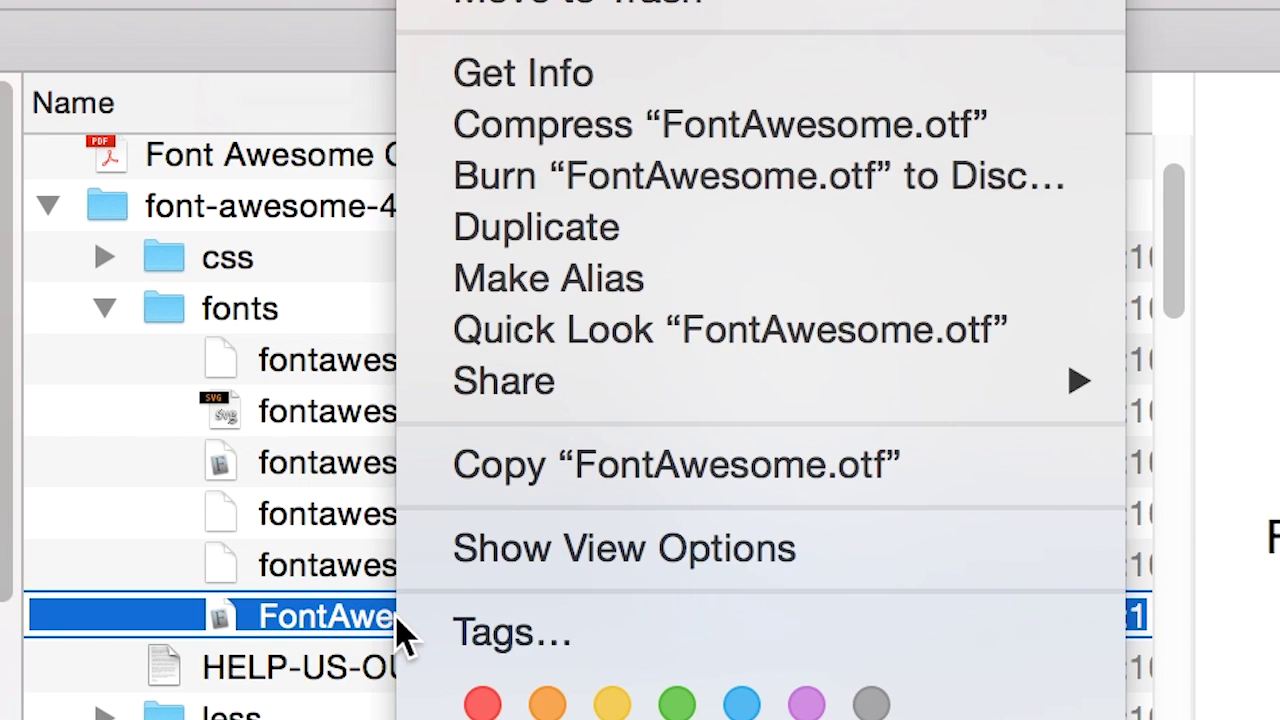
left_click(337, 622)
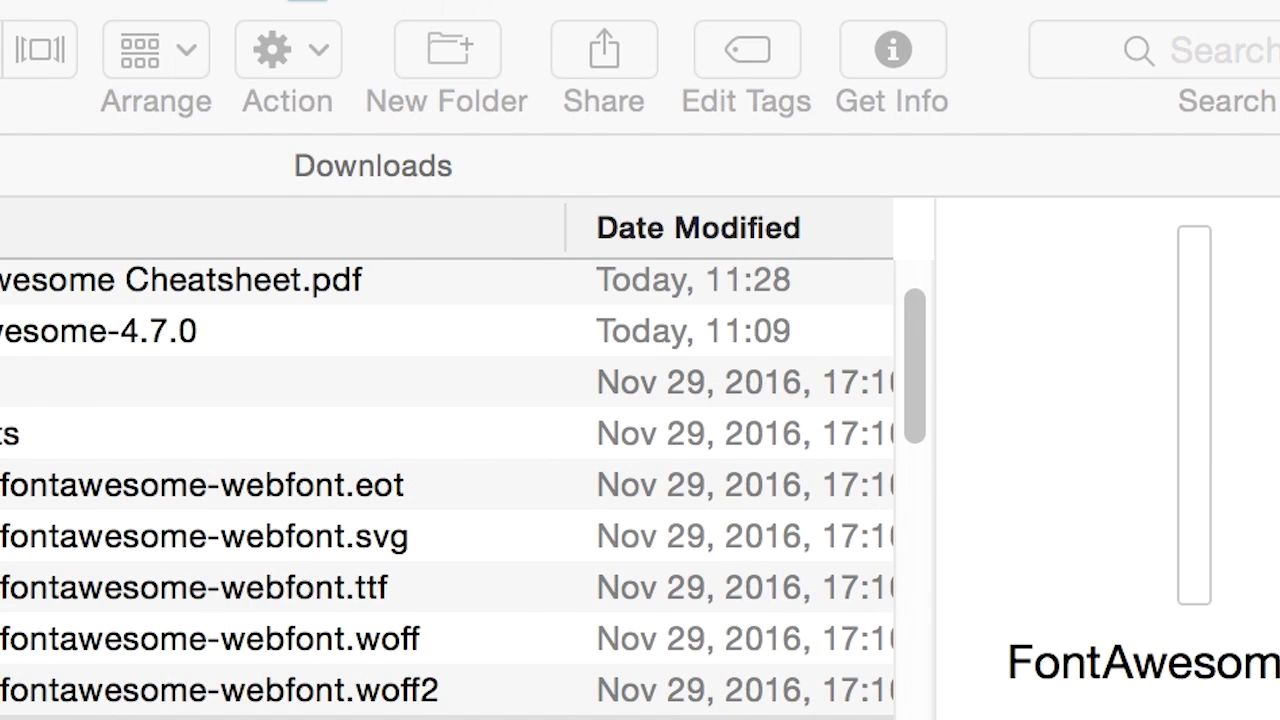
Step: Install FontAwesome.otf through Font Book despite the minor validation warning, then switch to Photoshop
key("super+o")
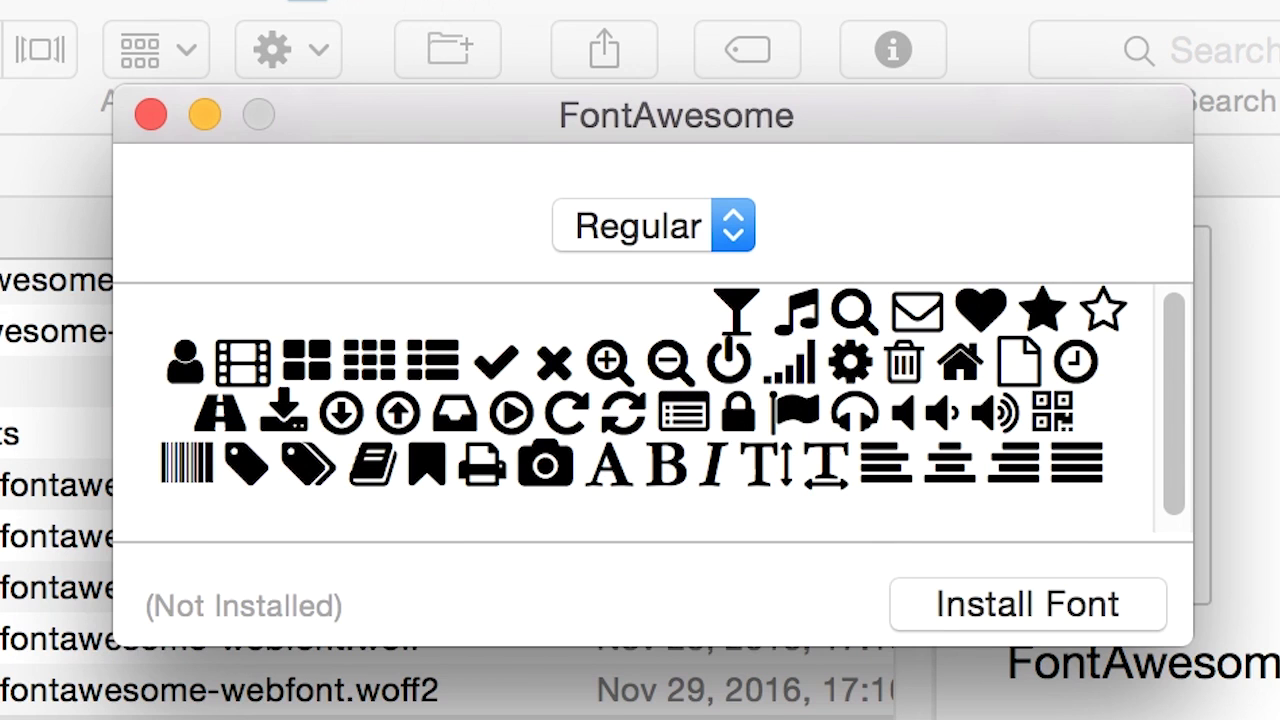
left_click(1047, 606)
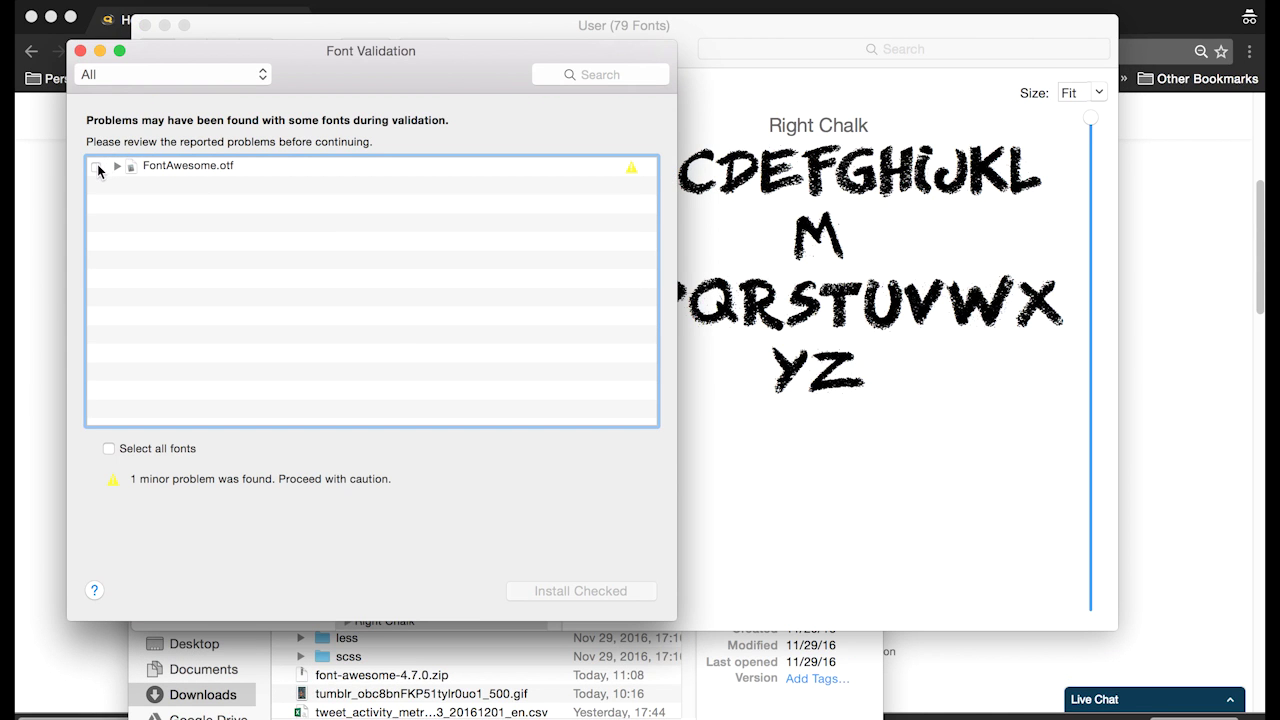
left_click(96, 167)
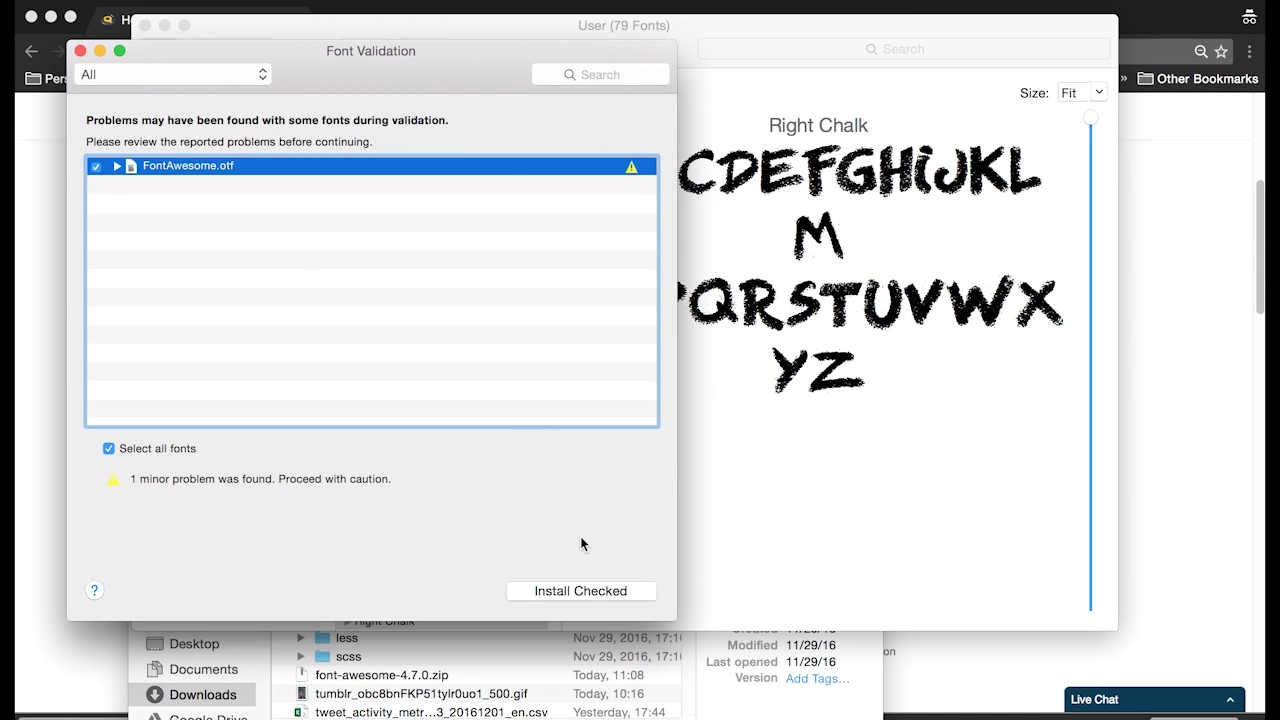
left_click(591, 591)
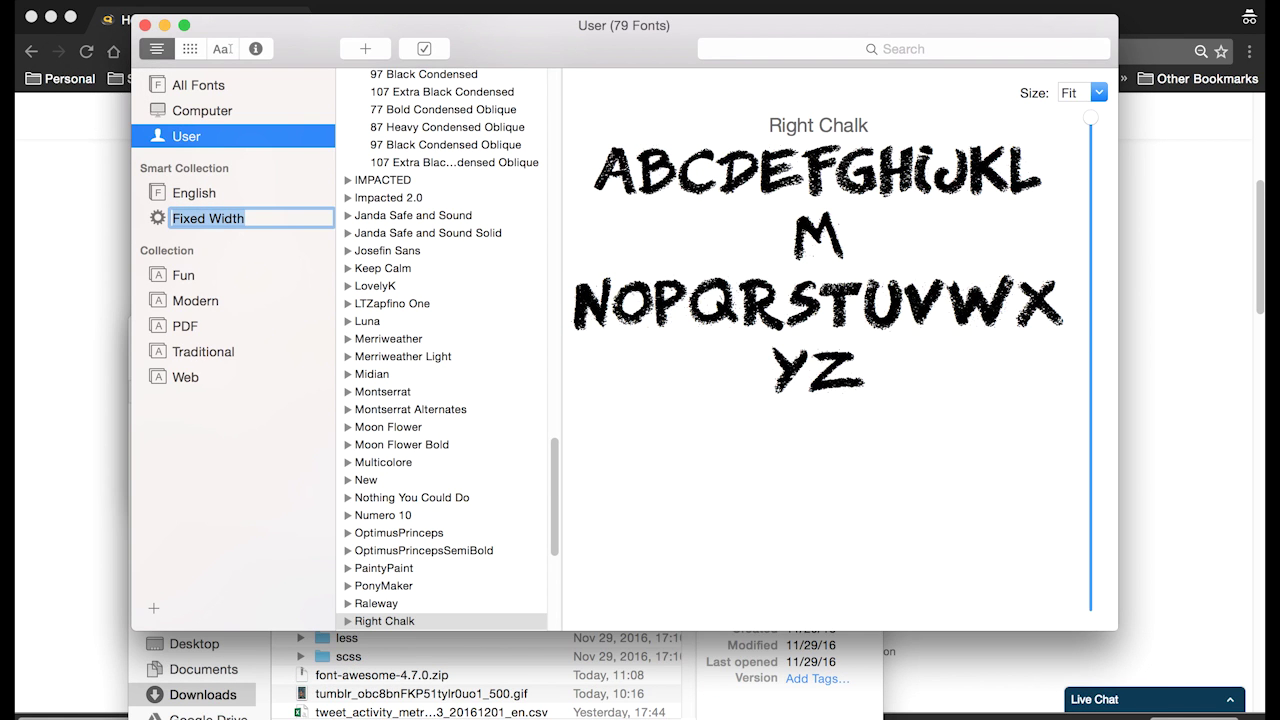
left_click(1151, 639)
left_click(570, 712)
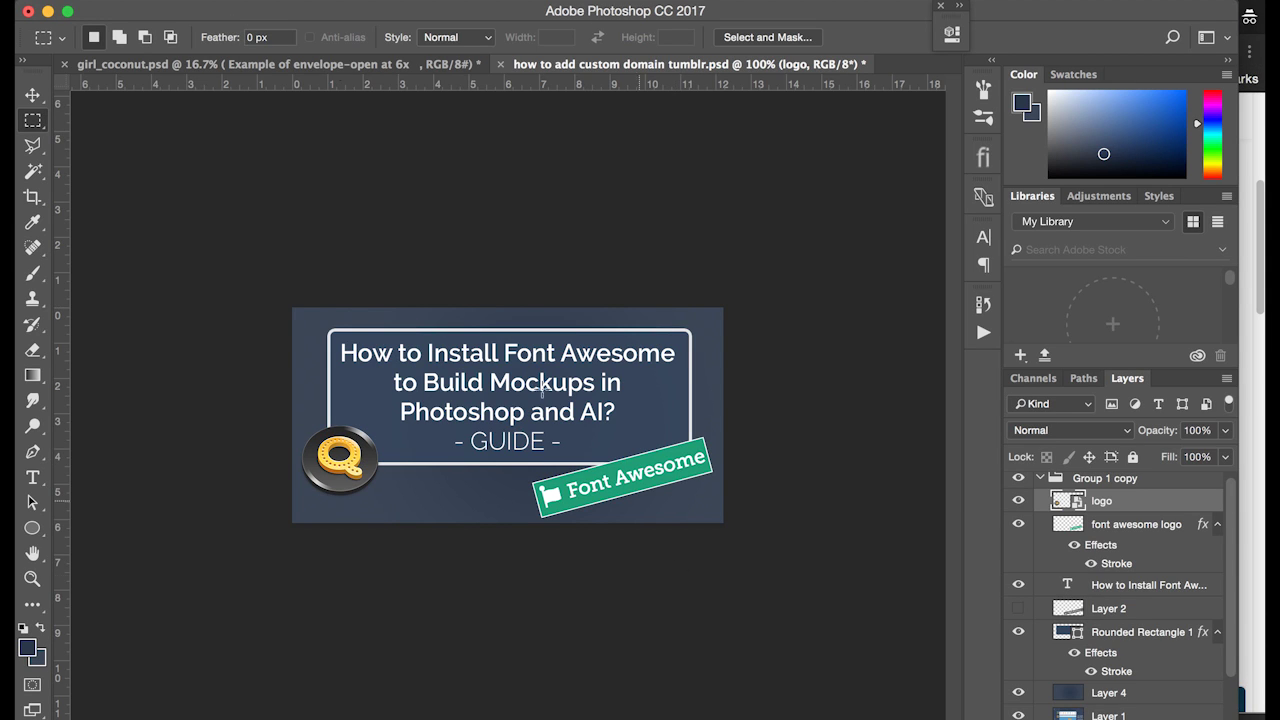
Step: Open the New Document dialog for an 800 × 800 px, 300 ppi document with black background
left_click(190, 1)
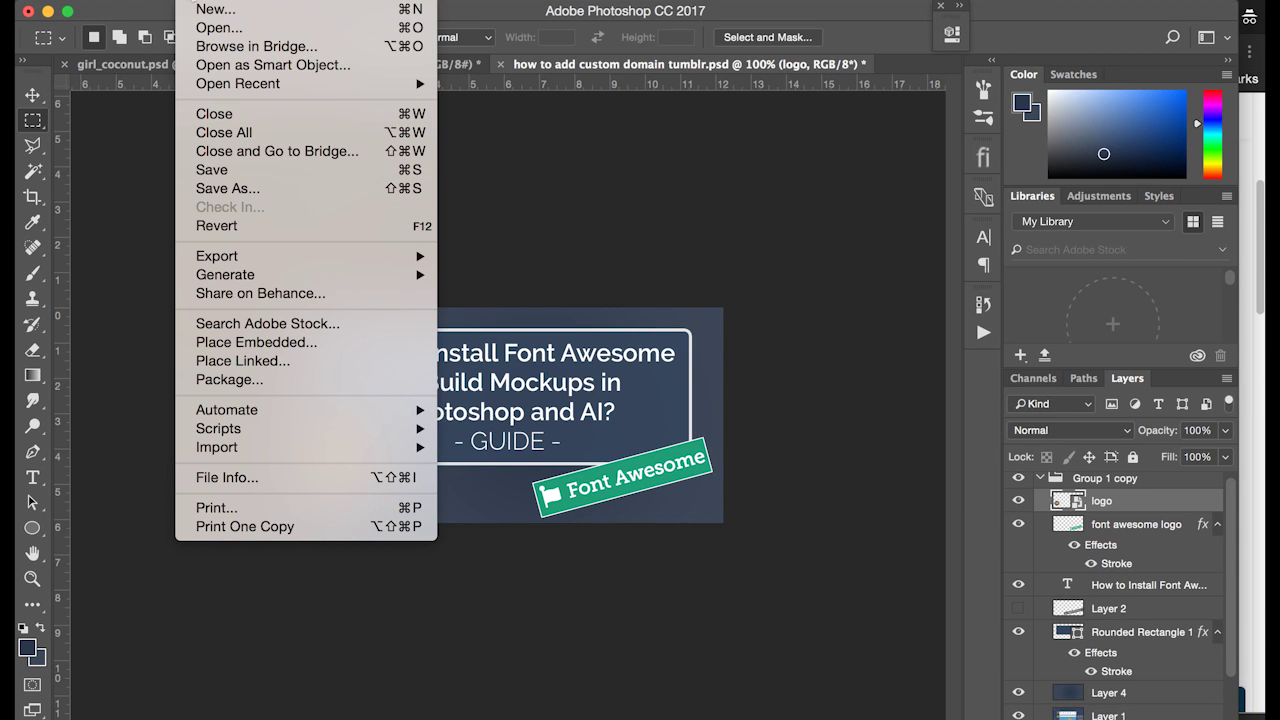
left_click(203, 12)
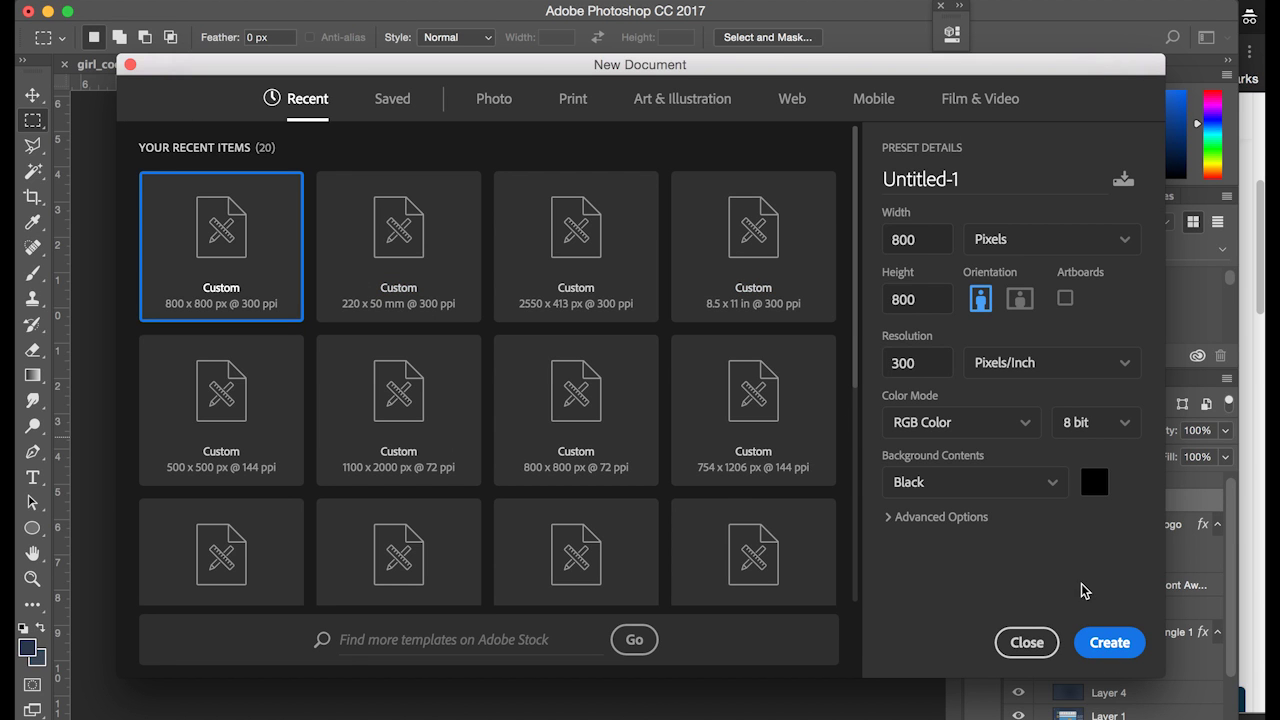
Step: Create the black 800 × 800 document and type 'gag' into a text box near the top
left_click(1109, 643)
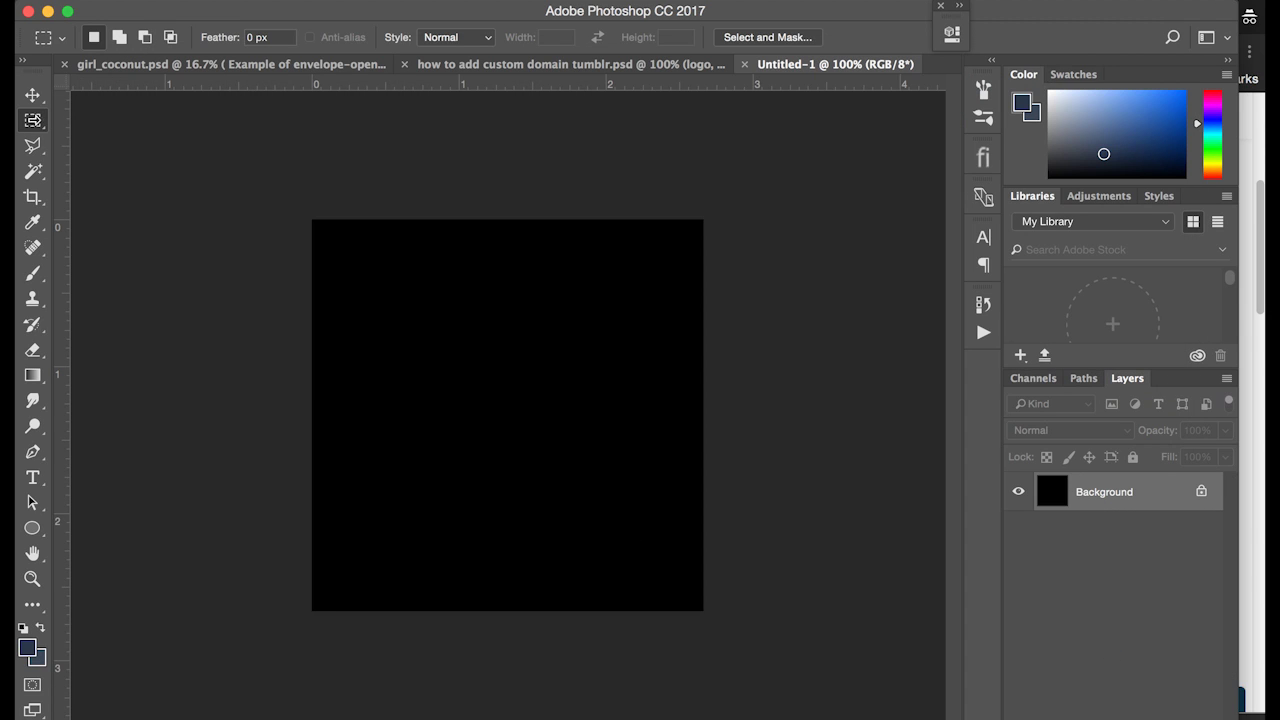
left_click(32, 478)
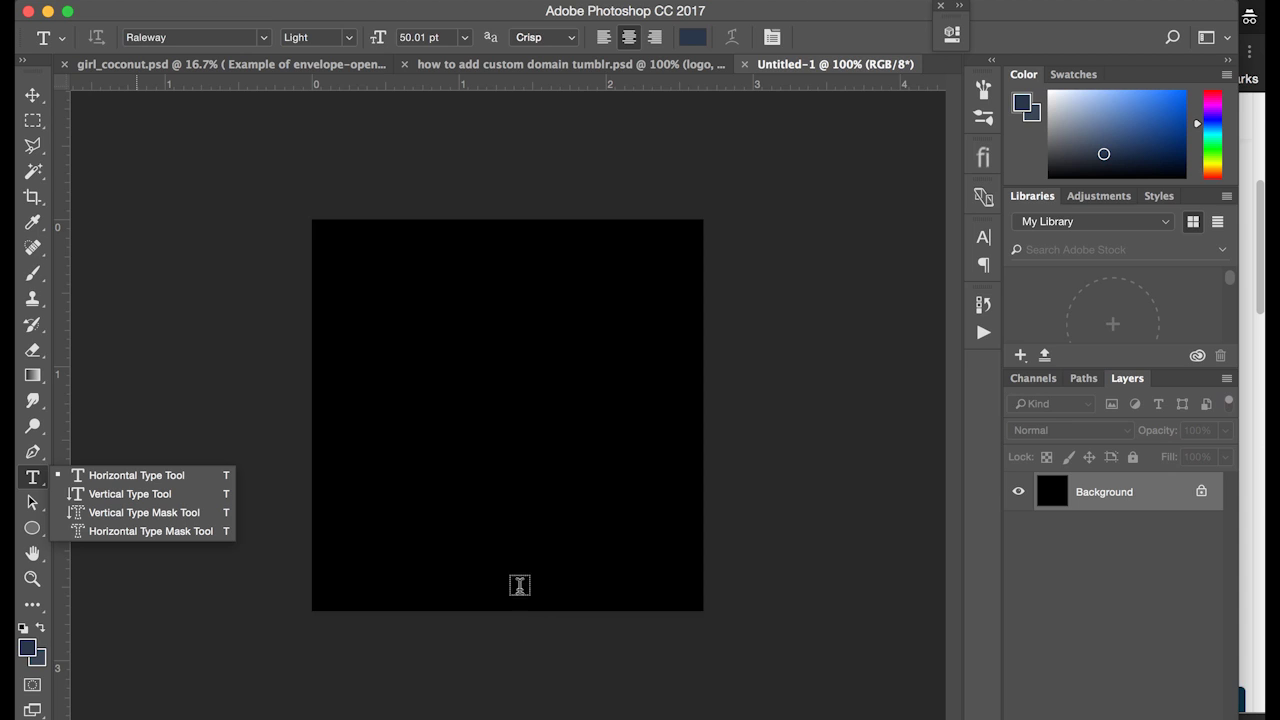
left_click_drag(352, 251, 620, 384)
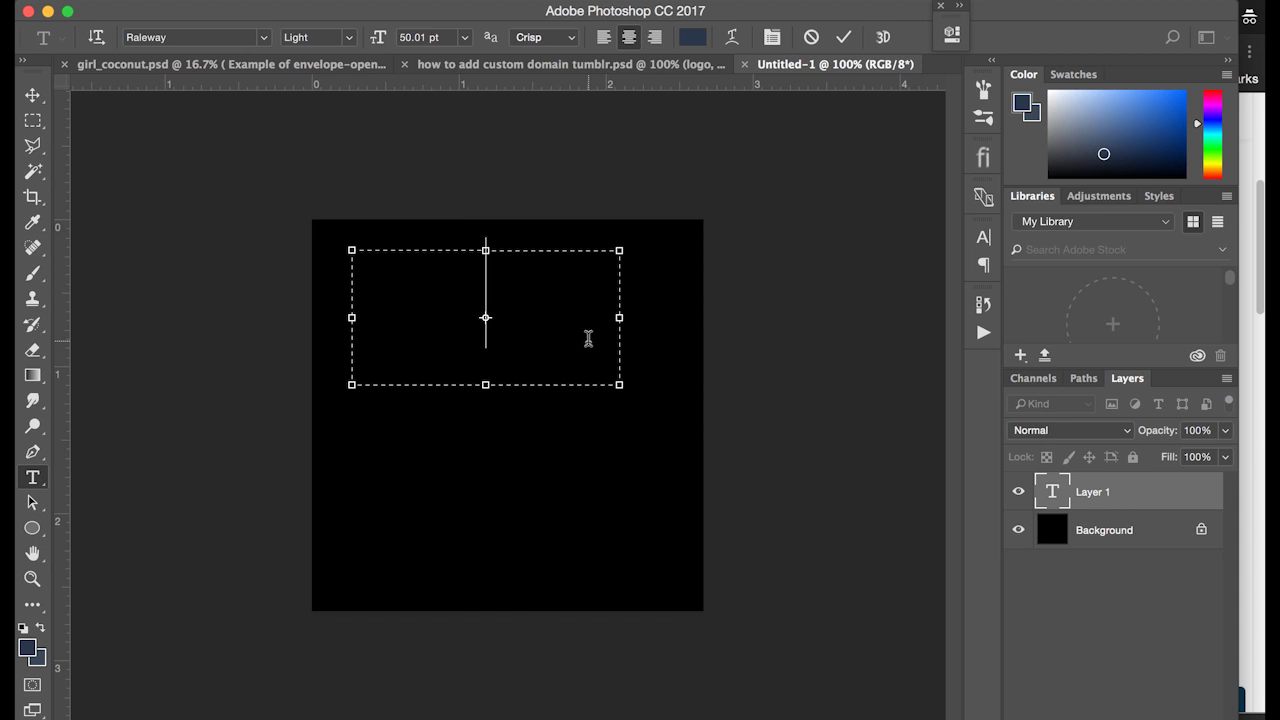
type("gag")
Step: Set the text colour to white (ffffff) and delete the sample word gag
key("super+a")
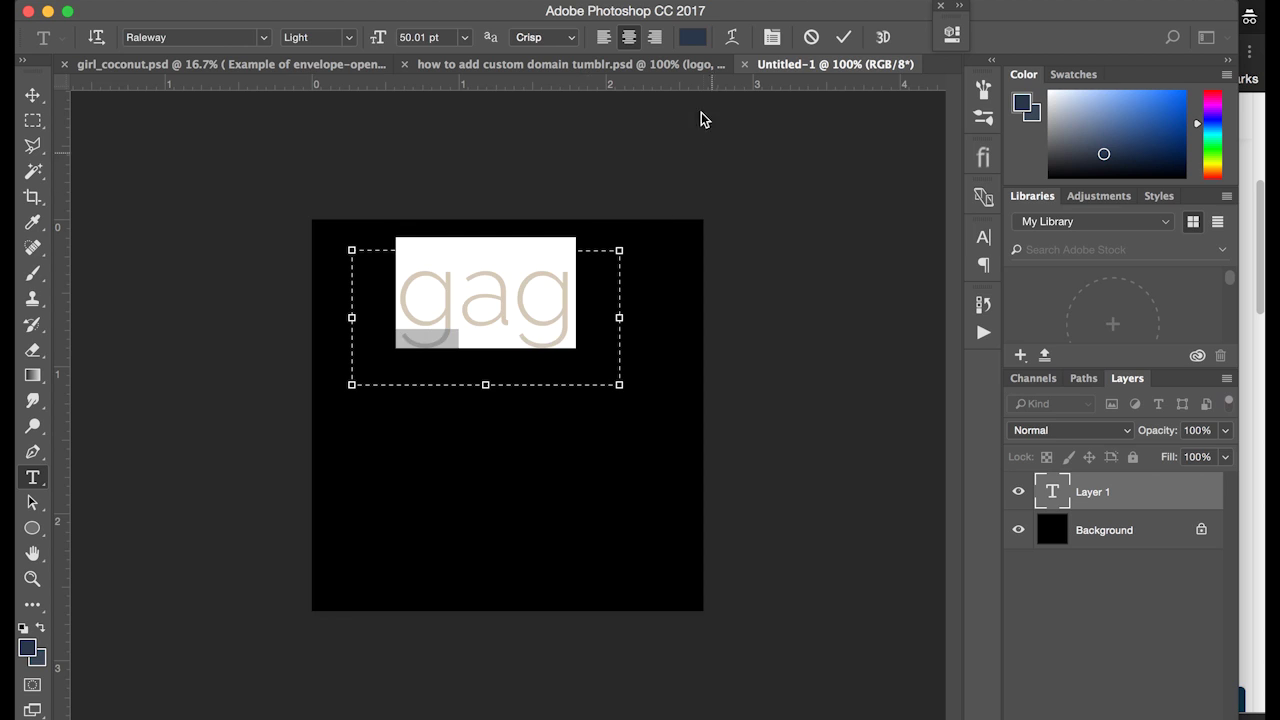
left_click(700, 42)
left_click_drag(777, 320, 686, 160)
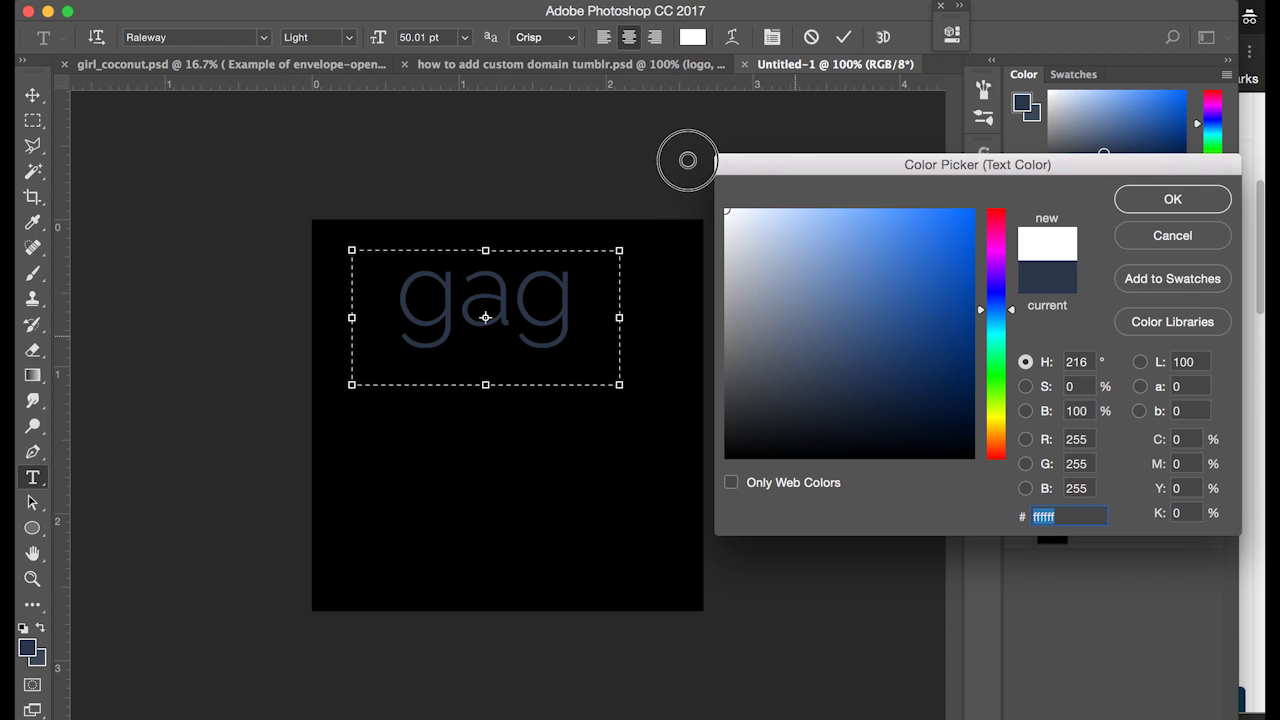
left_click(1168, 195)
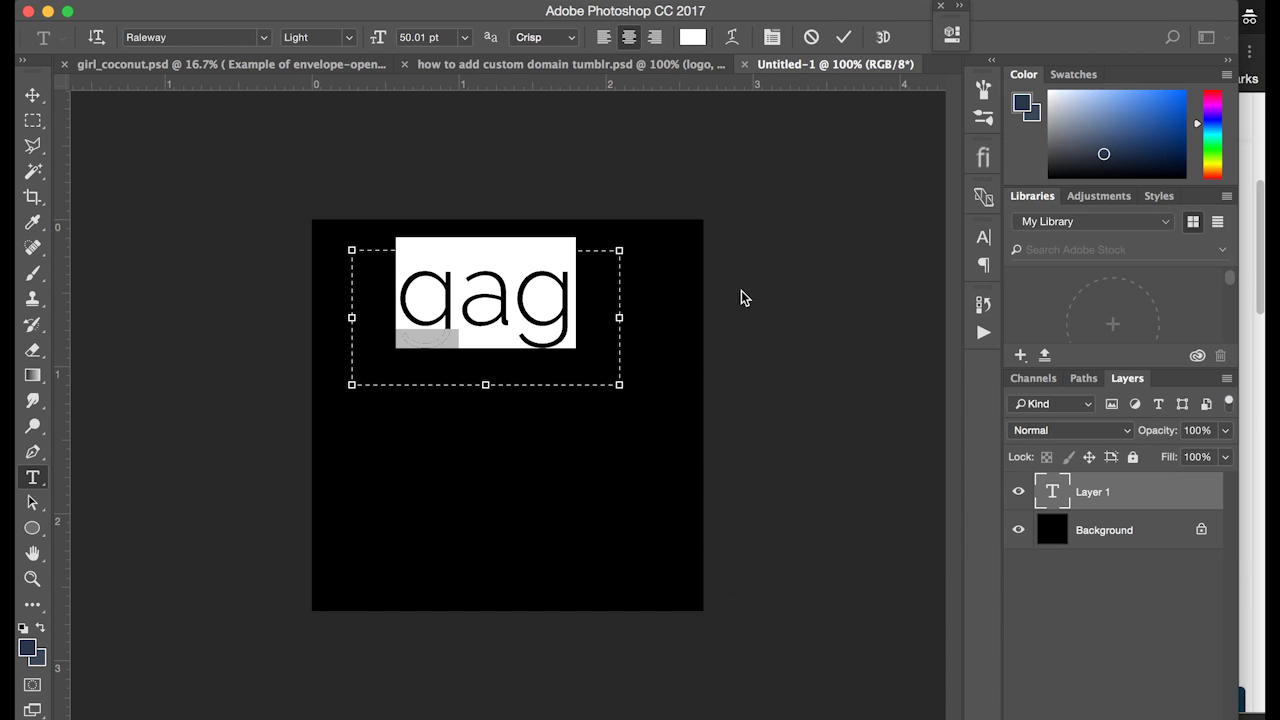
key("BackSpace")
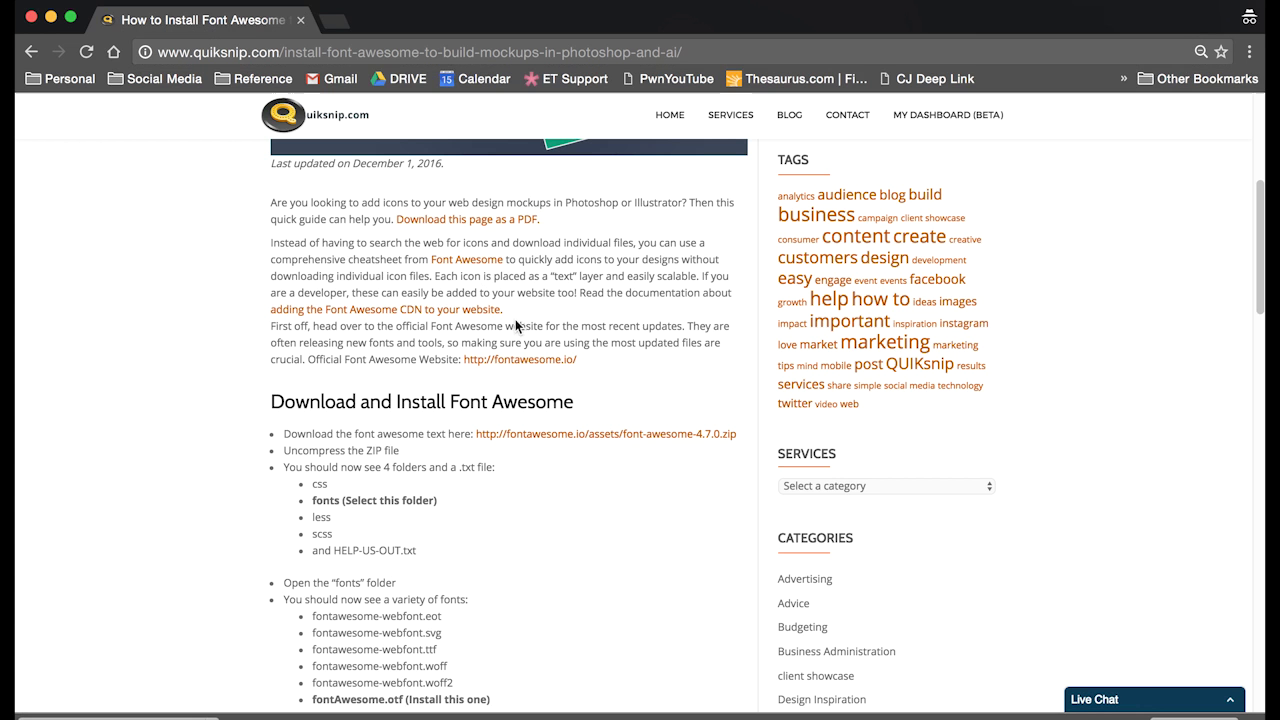
Step: Scroll the quiksnip article down to the fontawesome.io/cheatsheet link
scroll(557, 481, "down", 5)
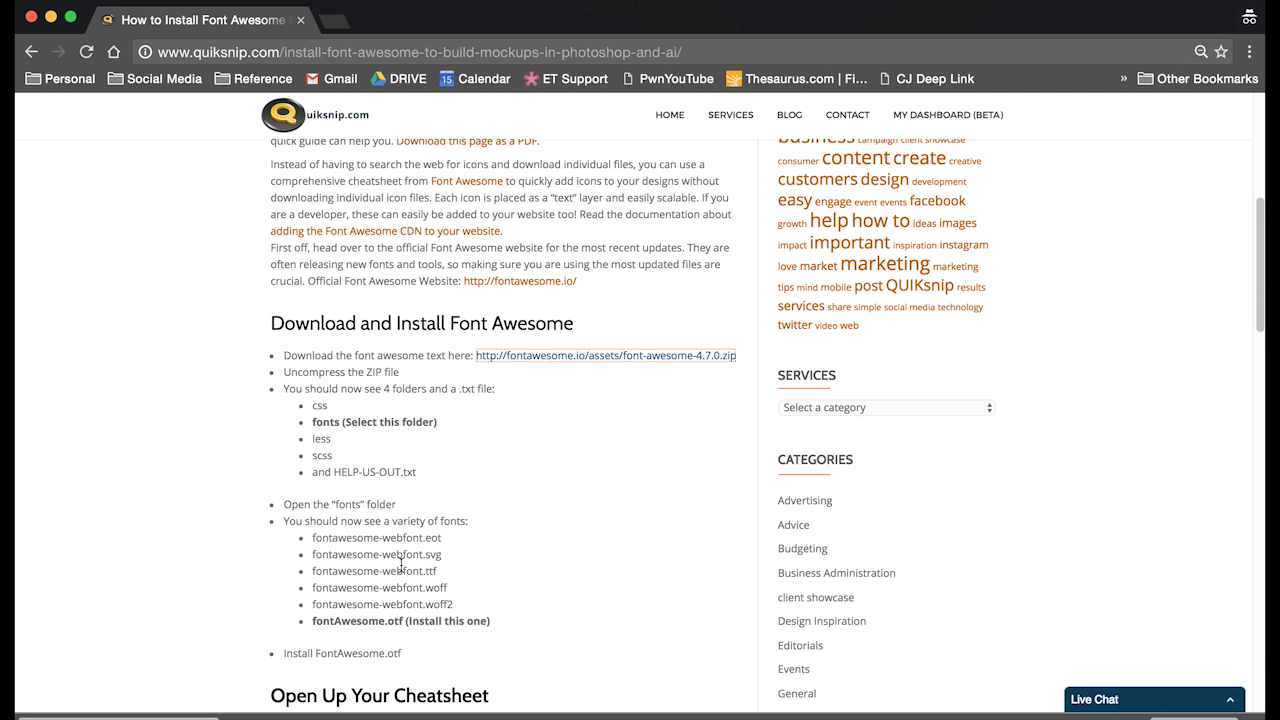
scroll(422, 582, "down", 2)
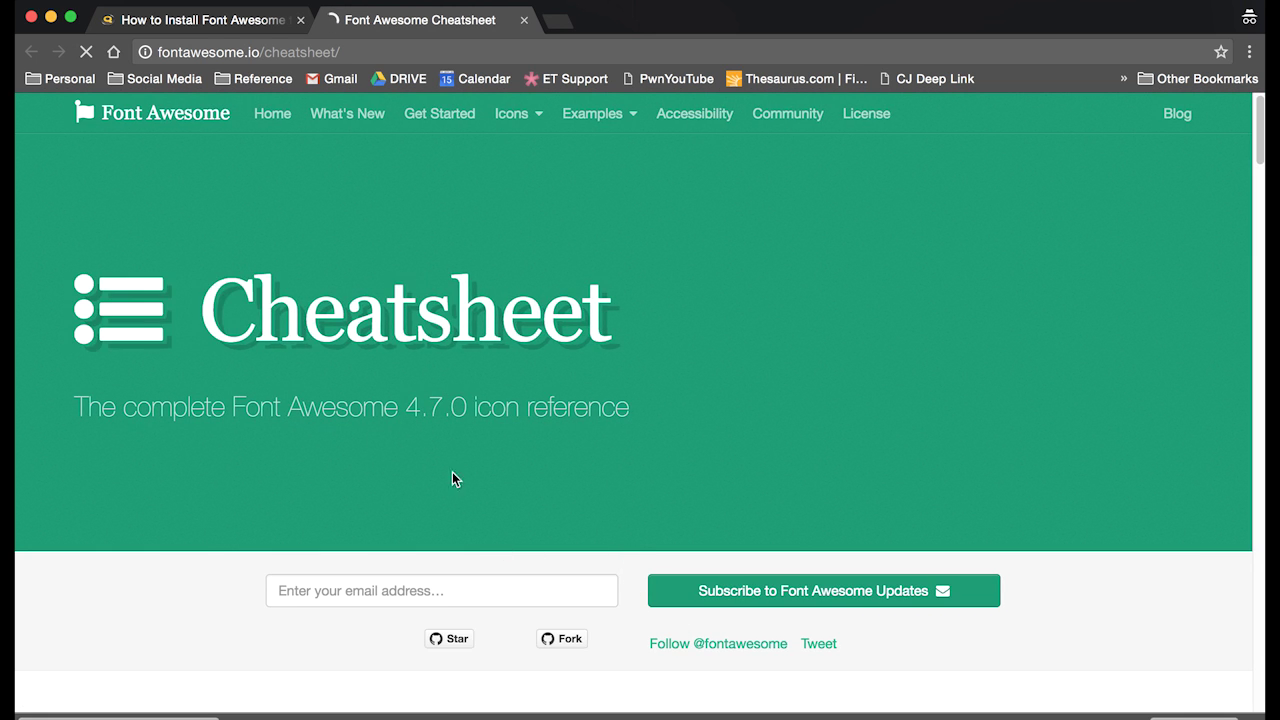
Step: Dismiss the Font Awesome 5 popup on the cheatsheet page
scroll(618, 610, "down", 5)
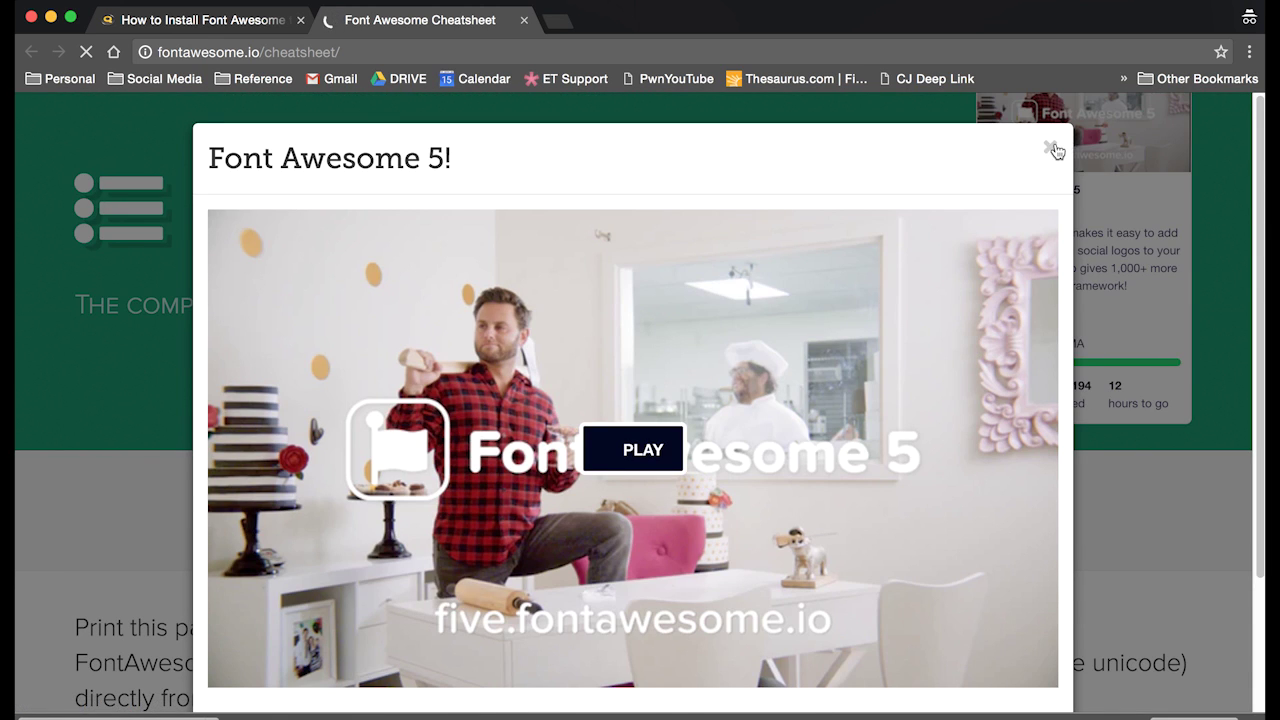
left_click(1050, 148)
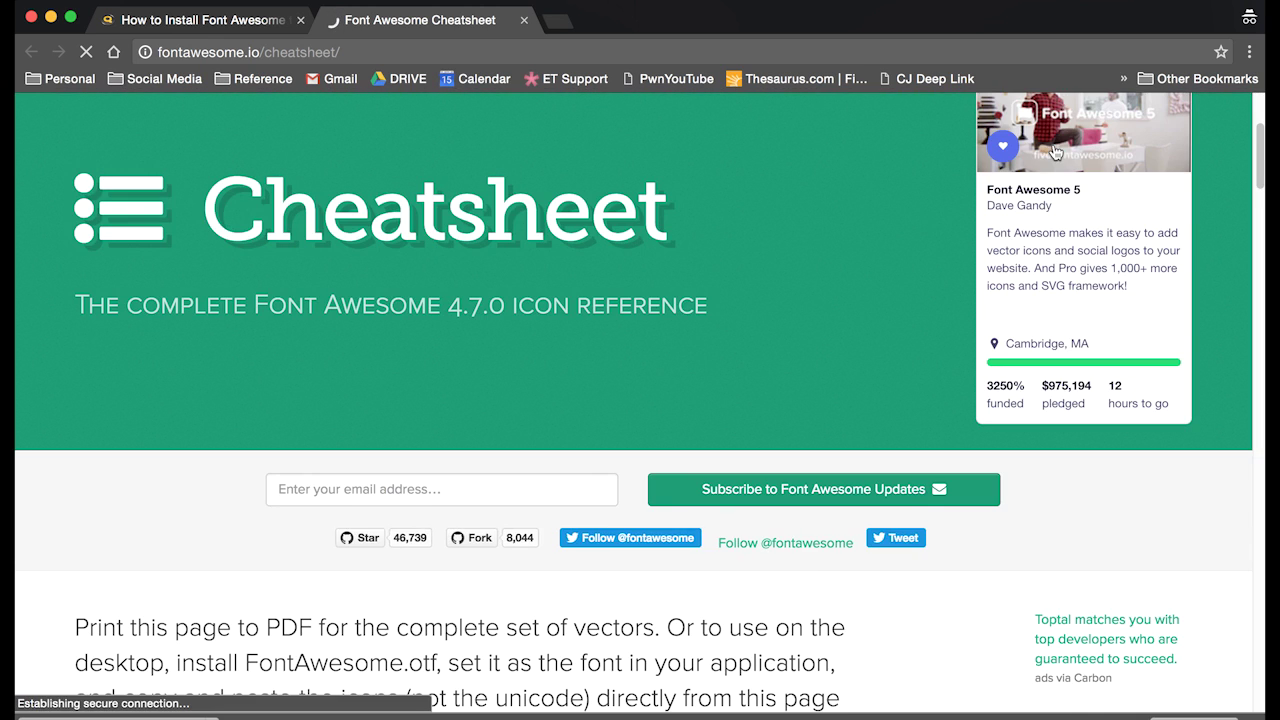
scroll(529, 650, "down", 5)
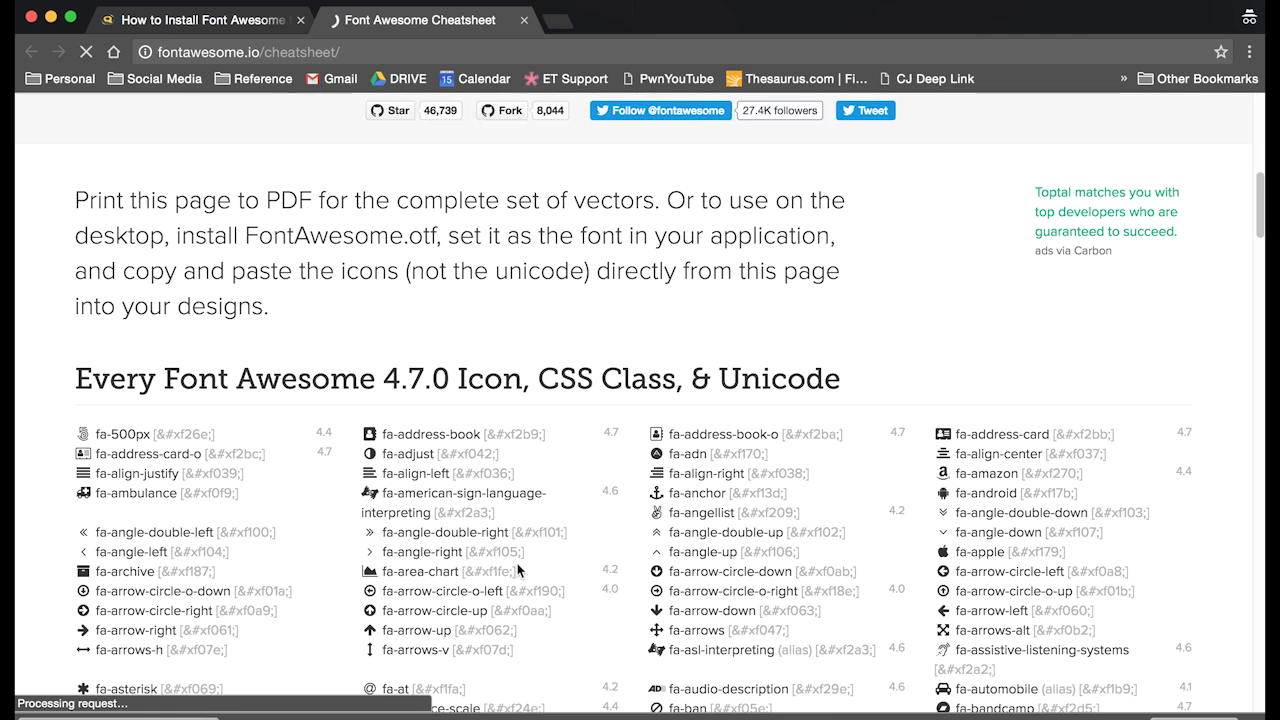
scroll(517, 563, "down", 10)
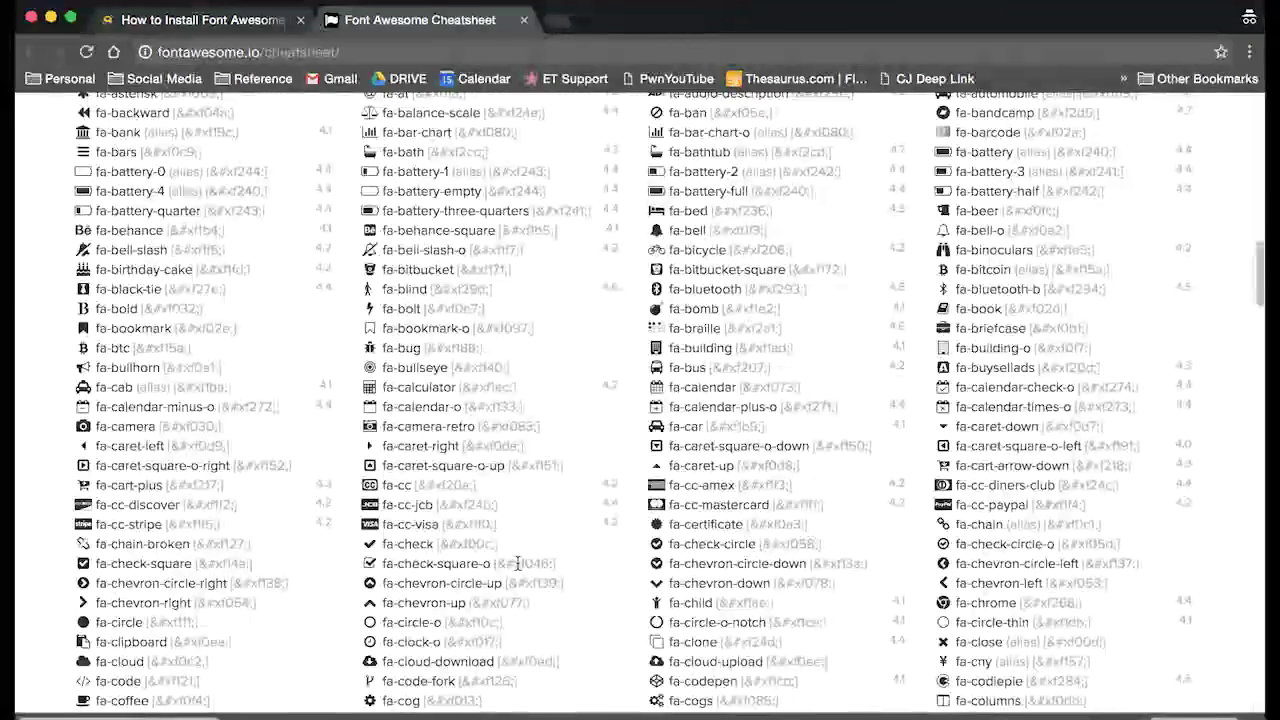
Step: Search the cheatsheet for 'facebook' and copy the fa-facebook-square glyph
key("super+f")
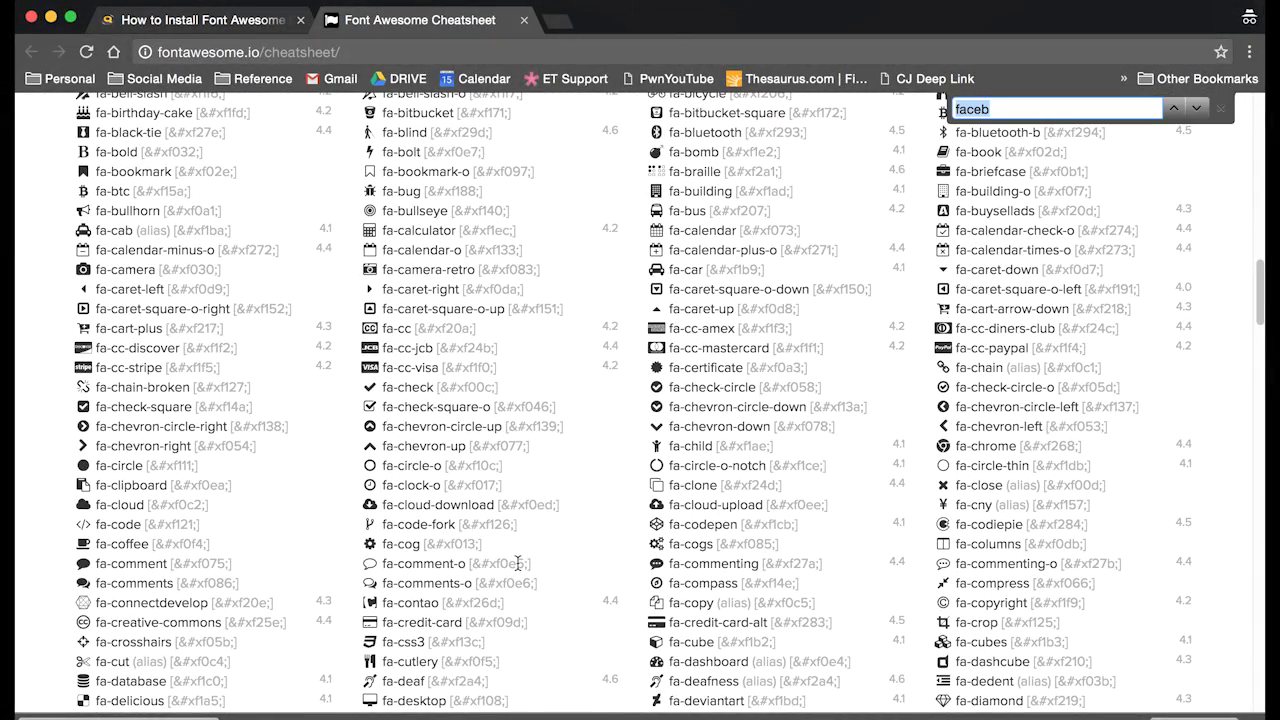
type("facebook")
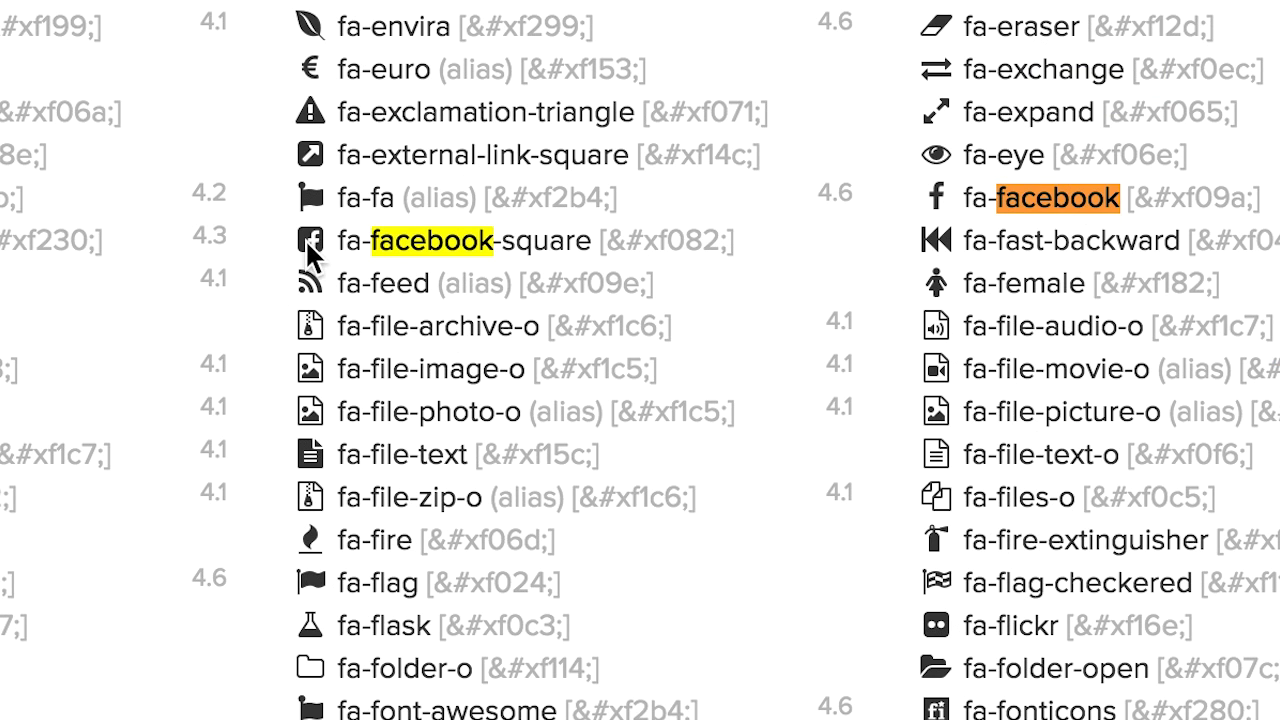
left_click(374, 424)
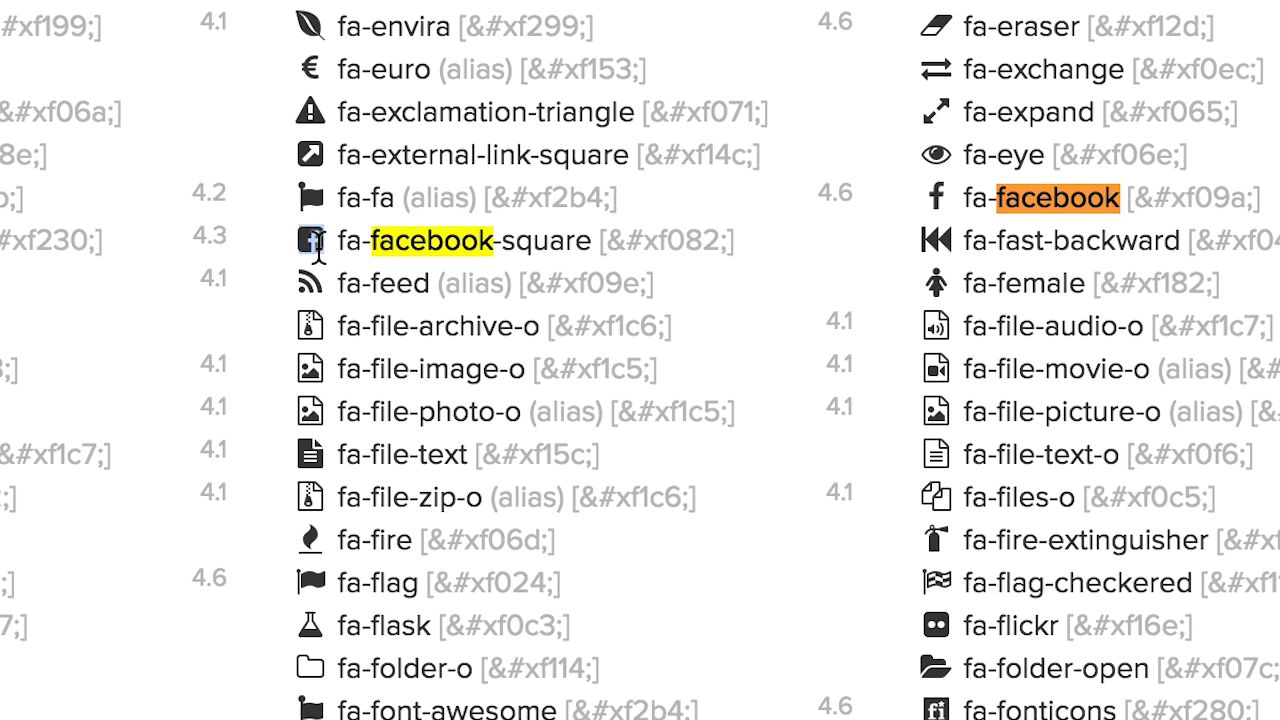
right_click(316, 245)
left_click(351, 334)
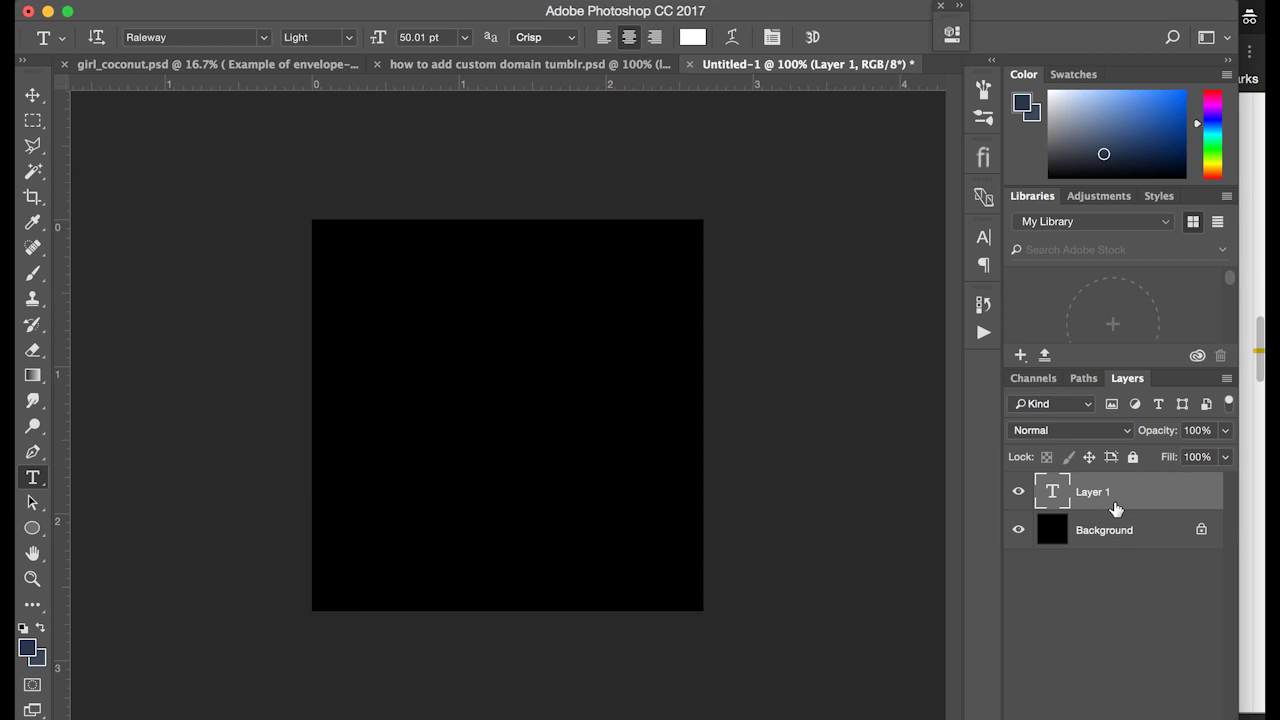
Step: Delete empty Layer 1, paste the glyph into a new text box, and set it in FontAwesome
left_click(1115, 509)
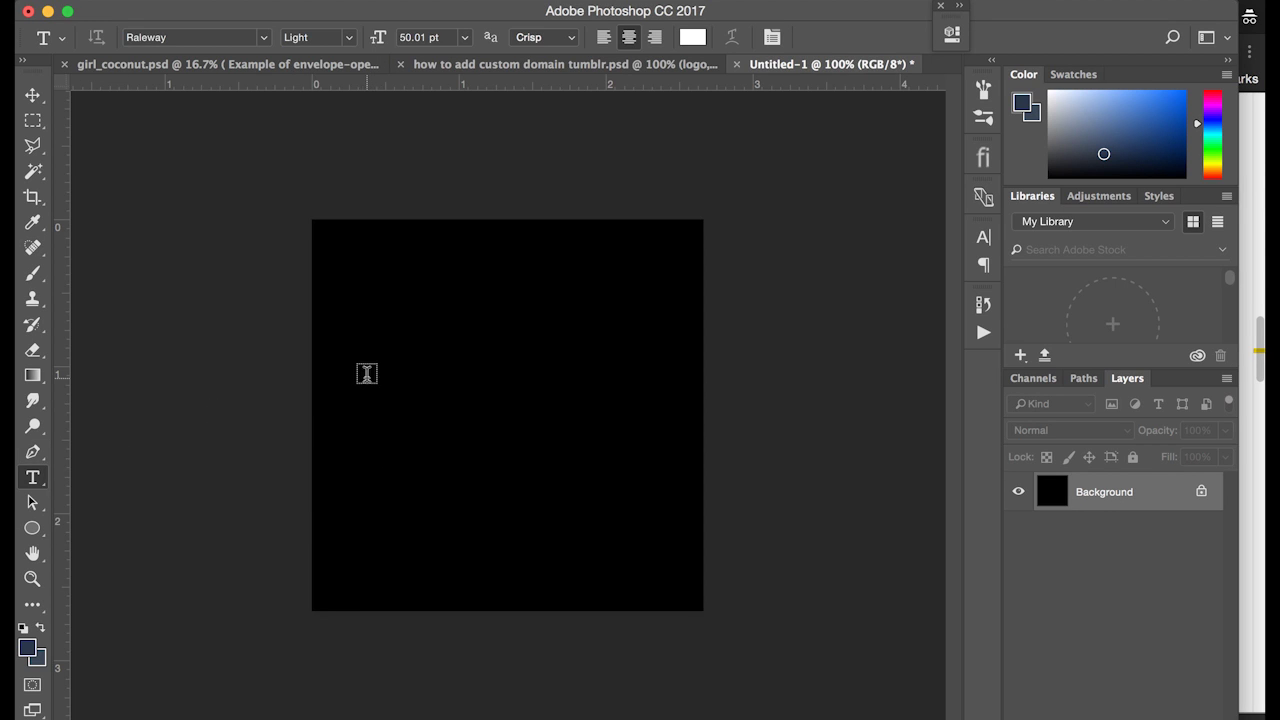
left_click_drag(363, 287, 629, 435)
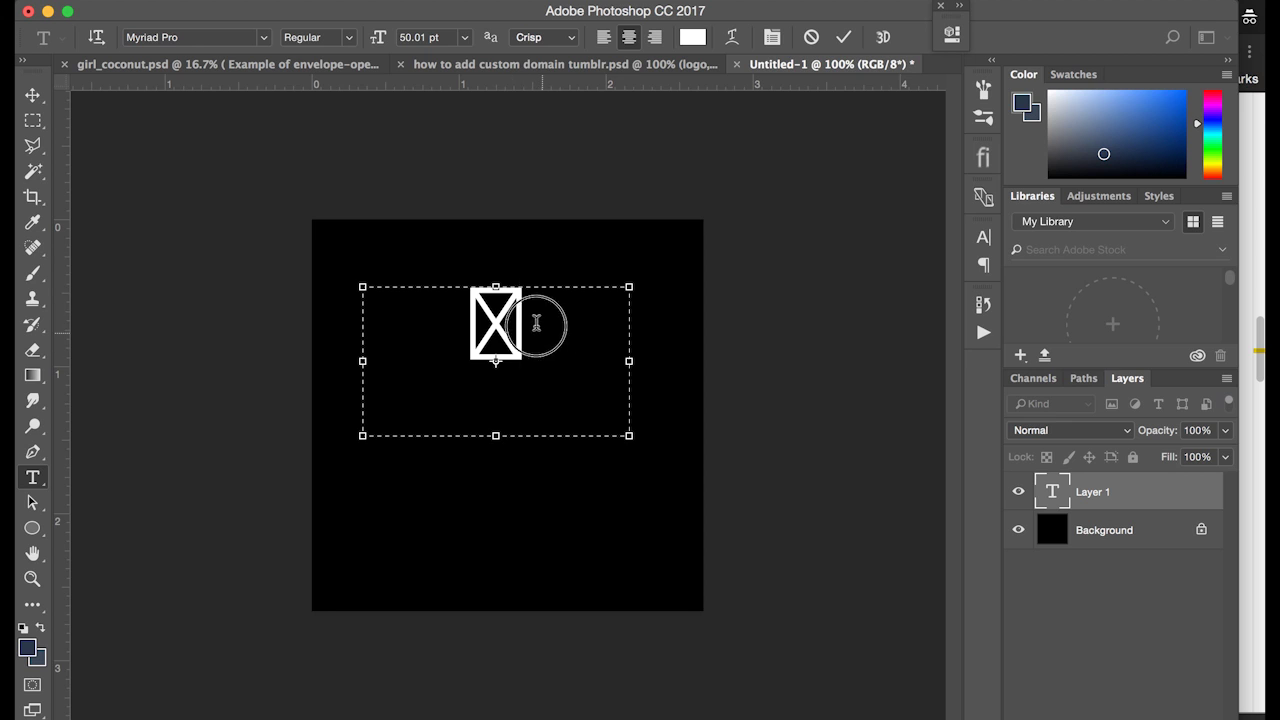
left_click_drag(536, 322, 442, 303)
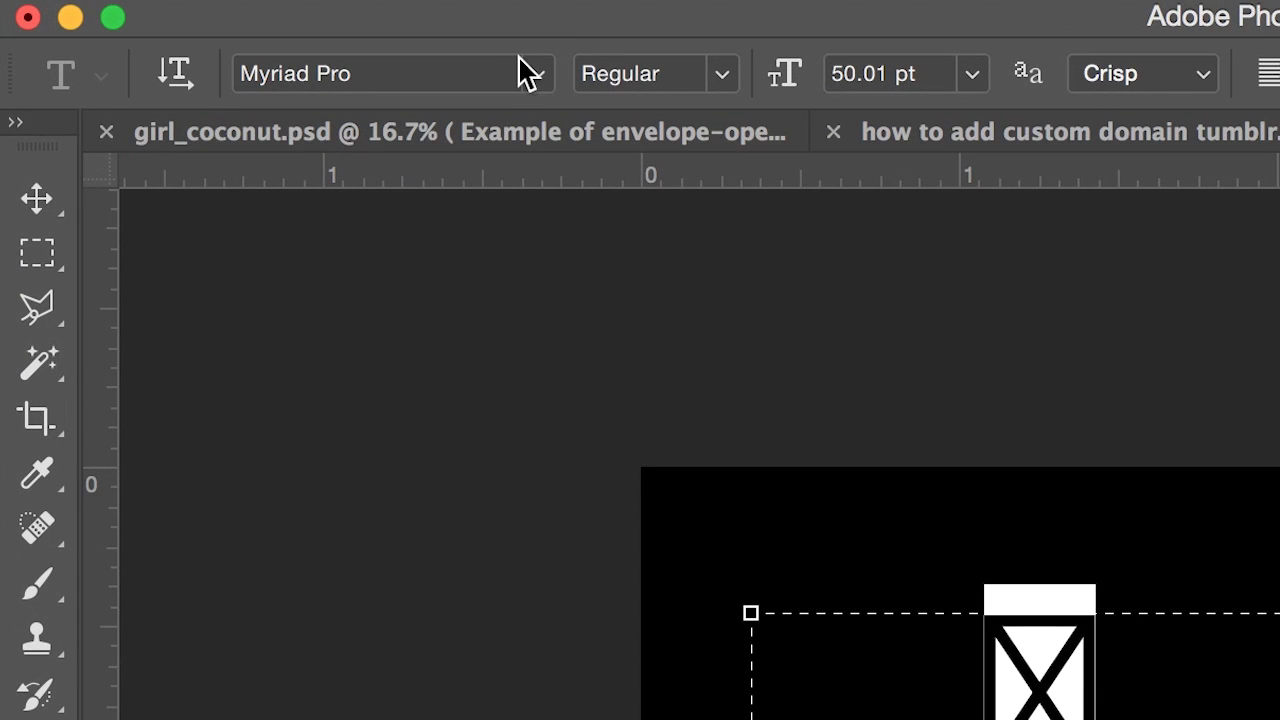
left_click(537, 76)
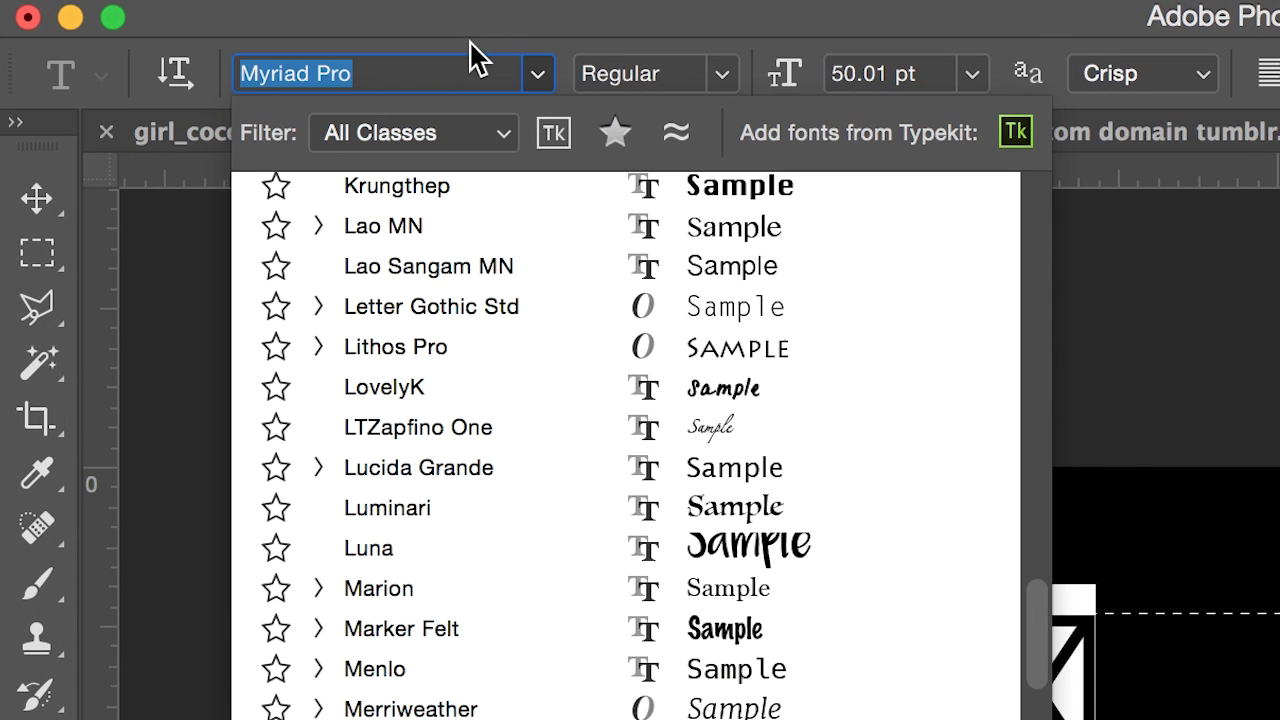
type("font")
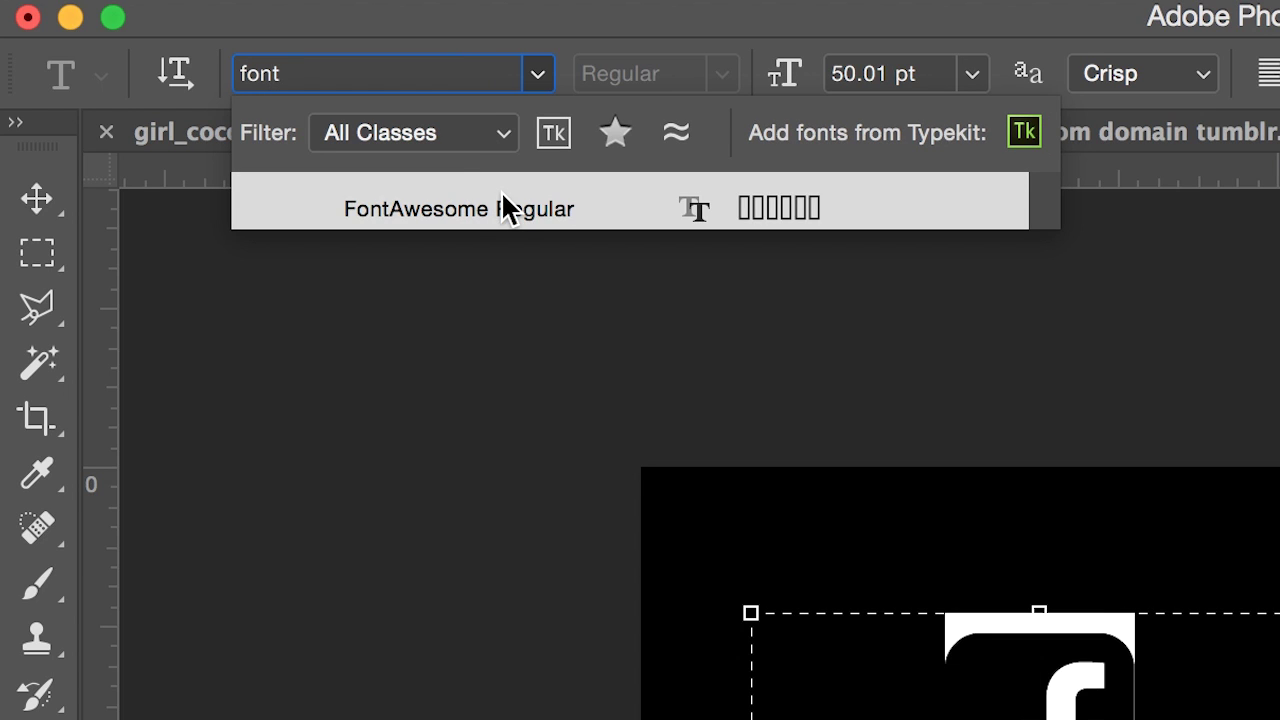
left_click(502, 208)
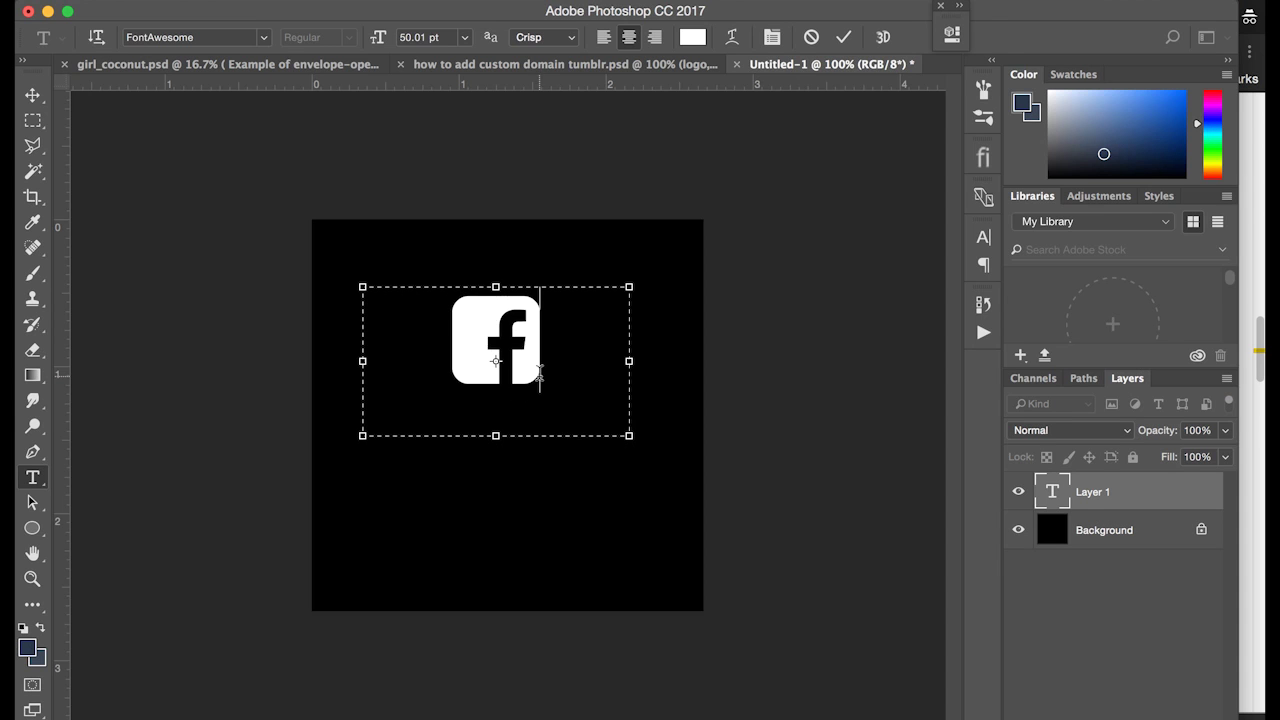
left_click(33, 120)
Step: Select the Facebook glyph and change its colour from white to blue #5677f2
left_click(29, 96)
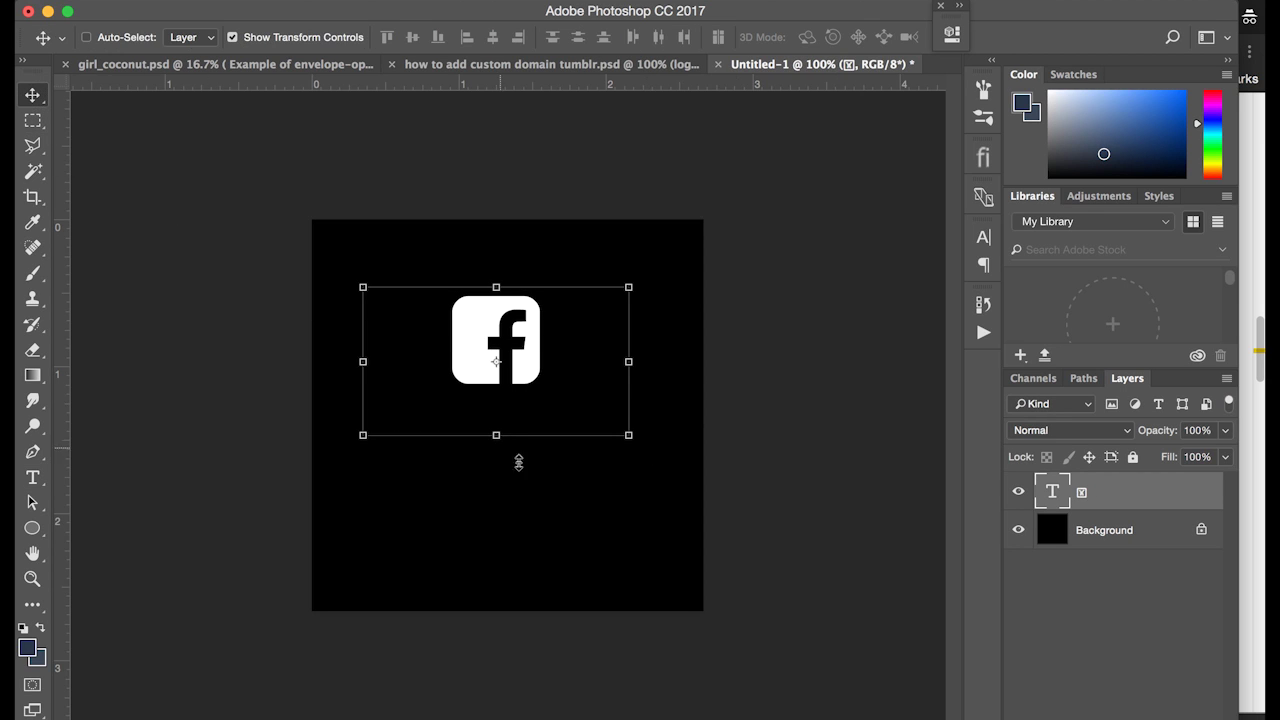
left_click(33, 477)
left_click(543, 357)
key("super+a")
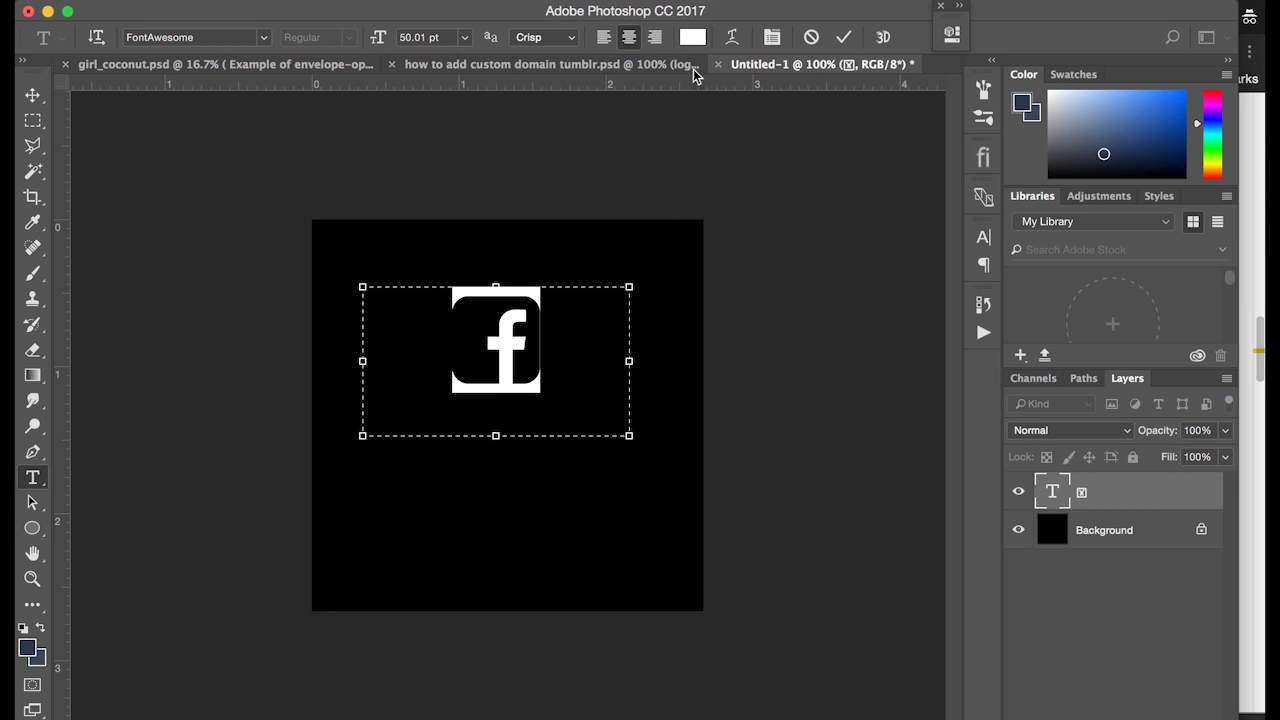
left_click(692, 37)
left_click_drag(950, 300, 1014, 223)
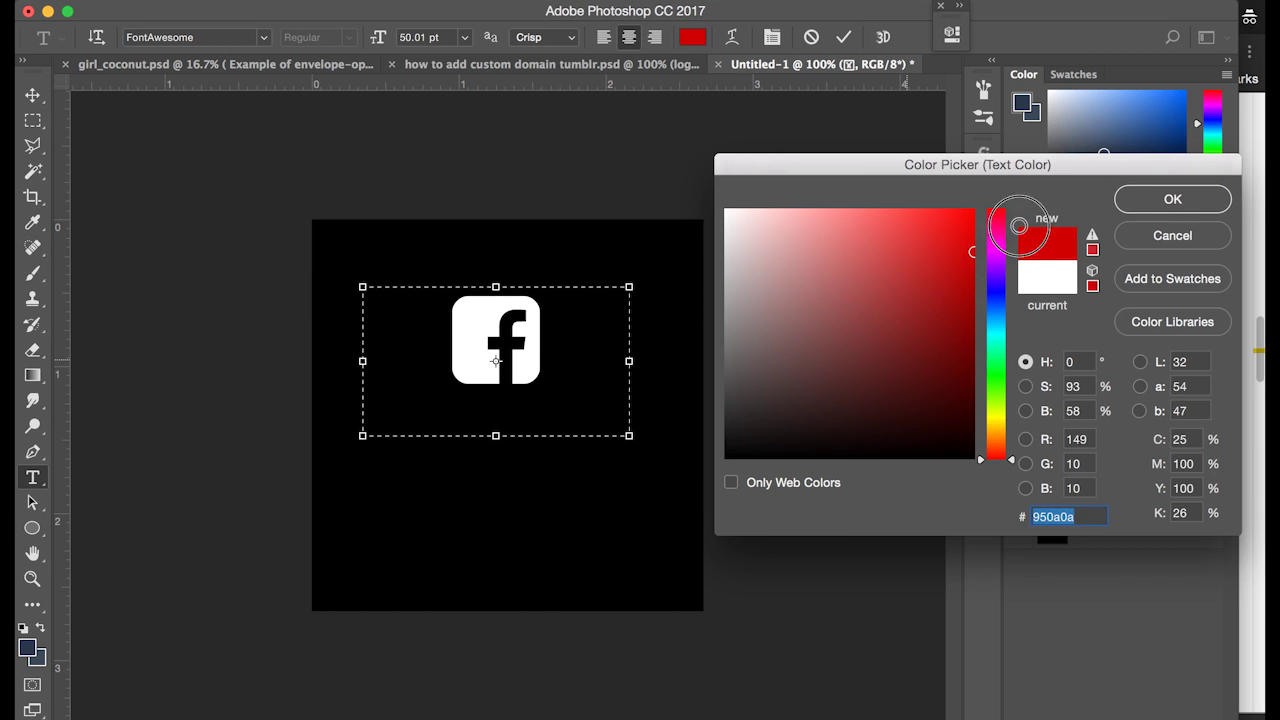
left_click(982, 300)
left_click_drag(929, 263, 886, 221)
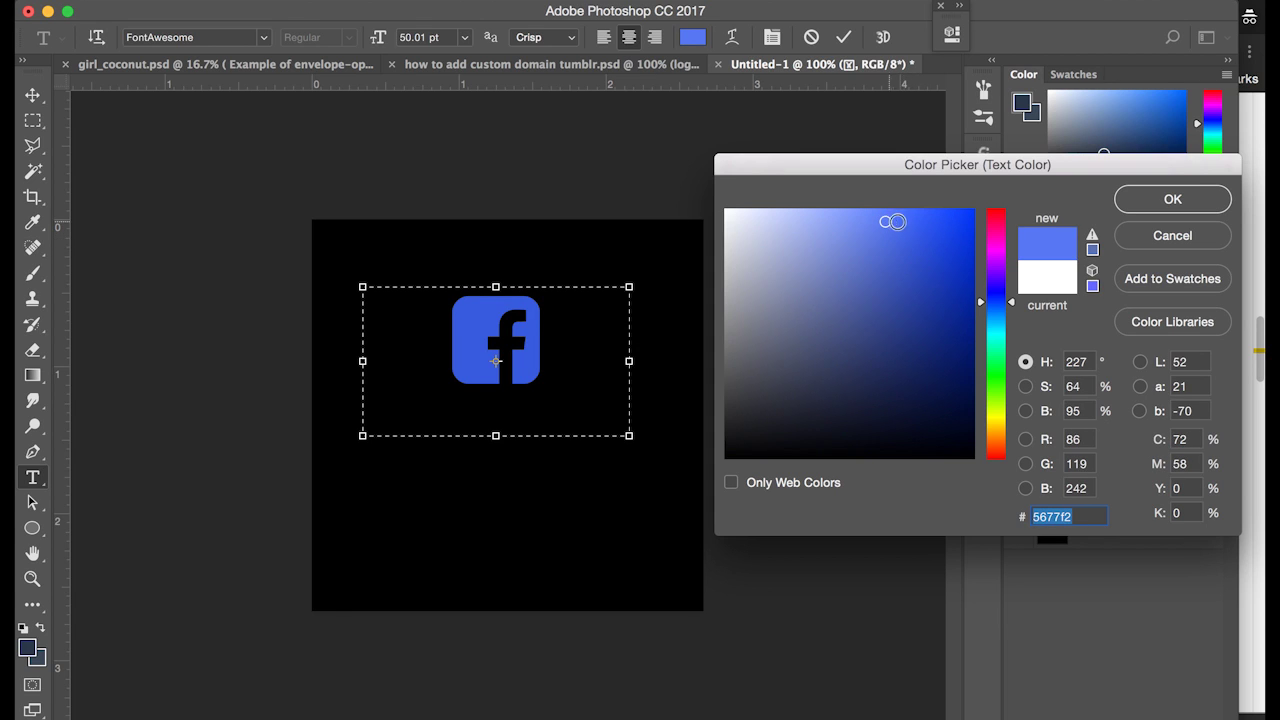
left_click(1148, 212)
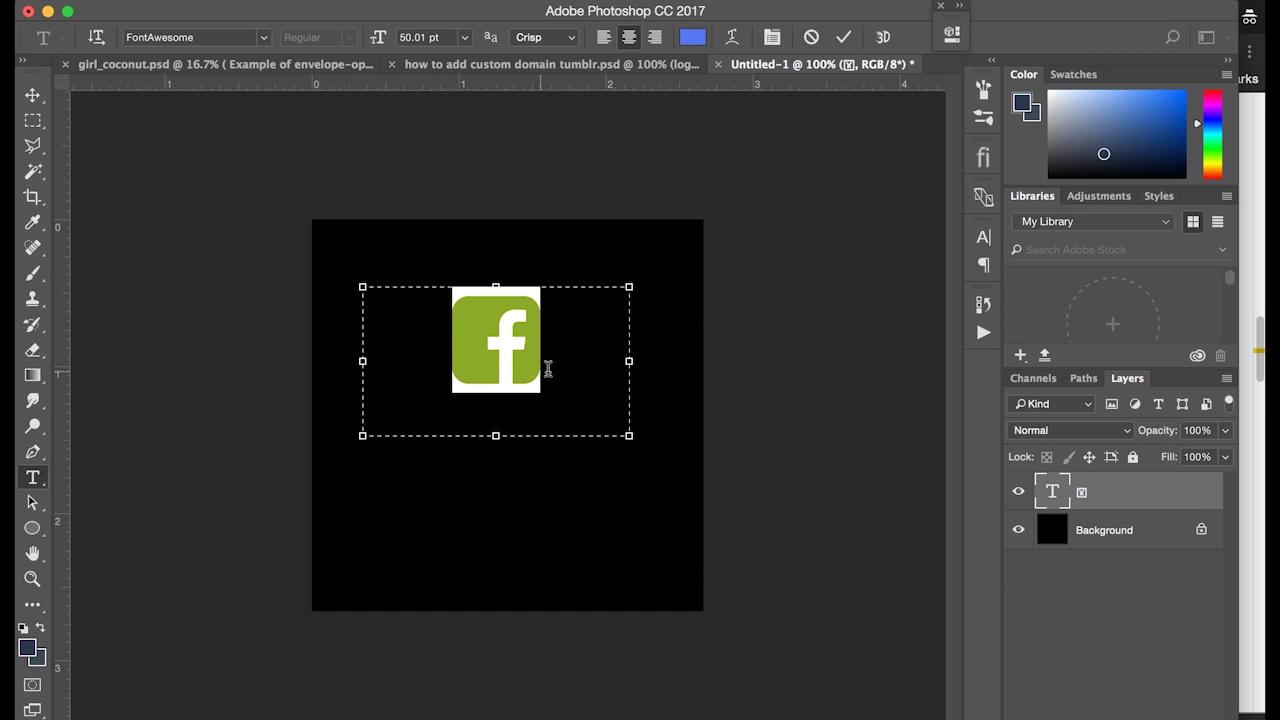
Step: Enlarge the Facebook glyph to 64.01 pt in the Character panel
left_click(985, 237)
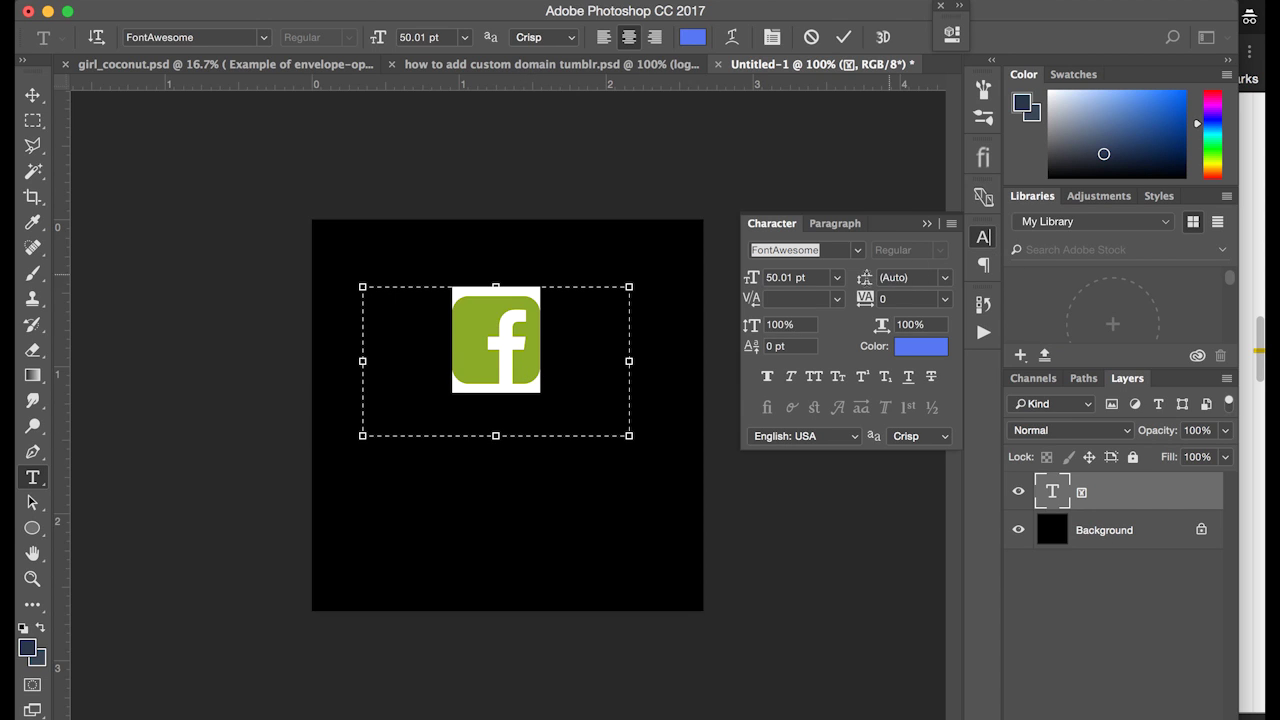
mouse_move(752, 283)
left_mouse_down()
mouse_move(771, 285)
mouse_move(745, 280)
left_mouse_up()
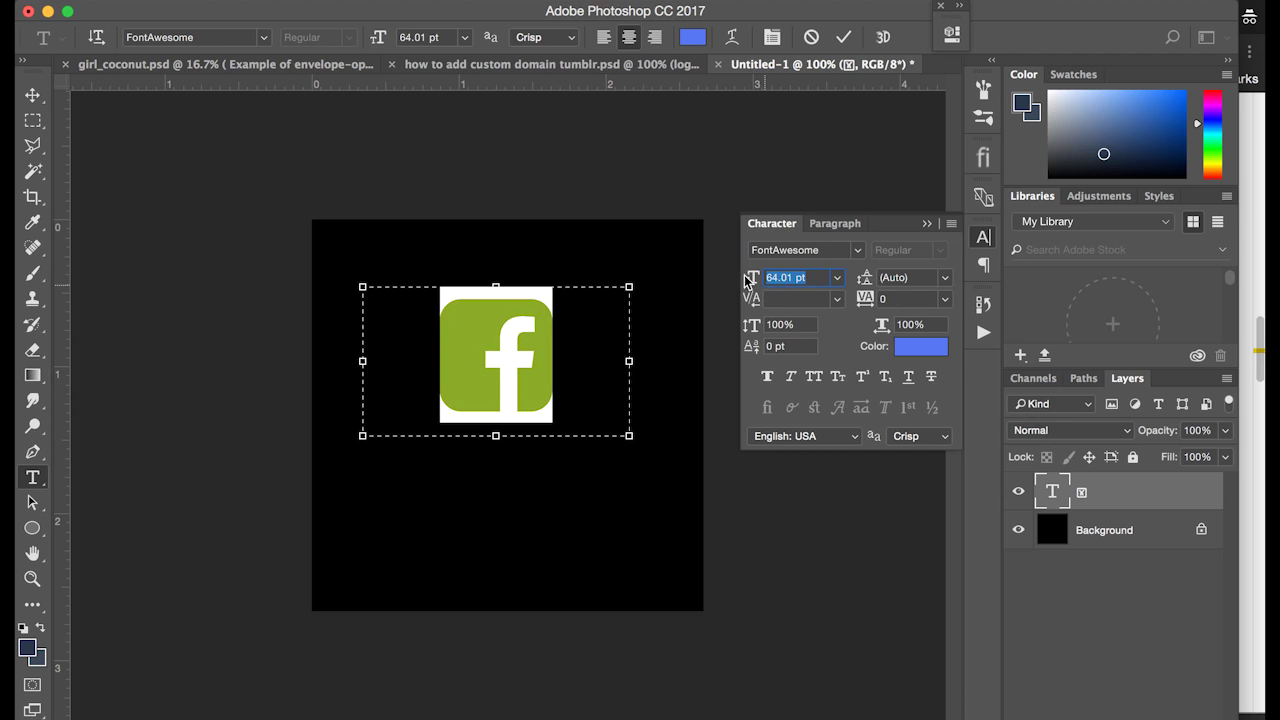
left_click(39, 125)
Step: Move the Facebook icon to the canvas's lower-left, then return to Chrome's cheatsheet
left_click(35, 97)
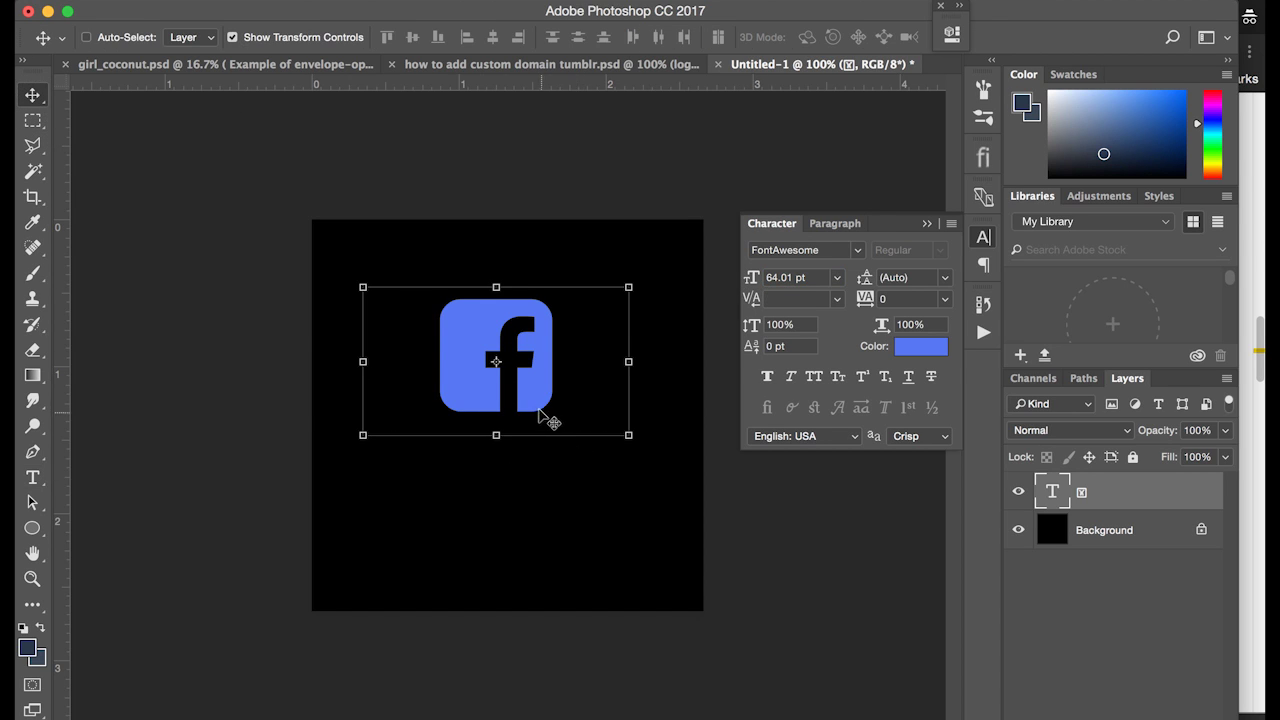
left_click_drag(400, 357, 398, 599)
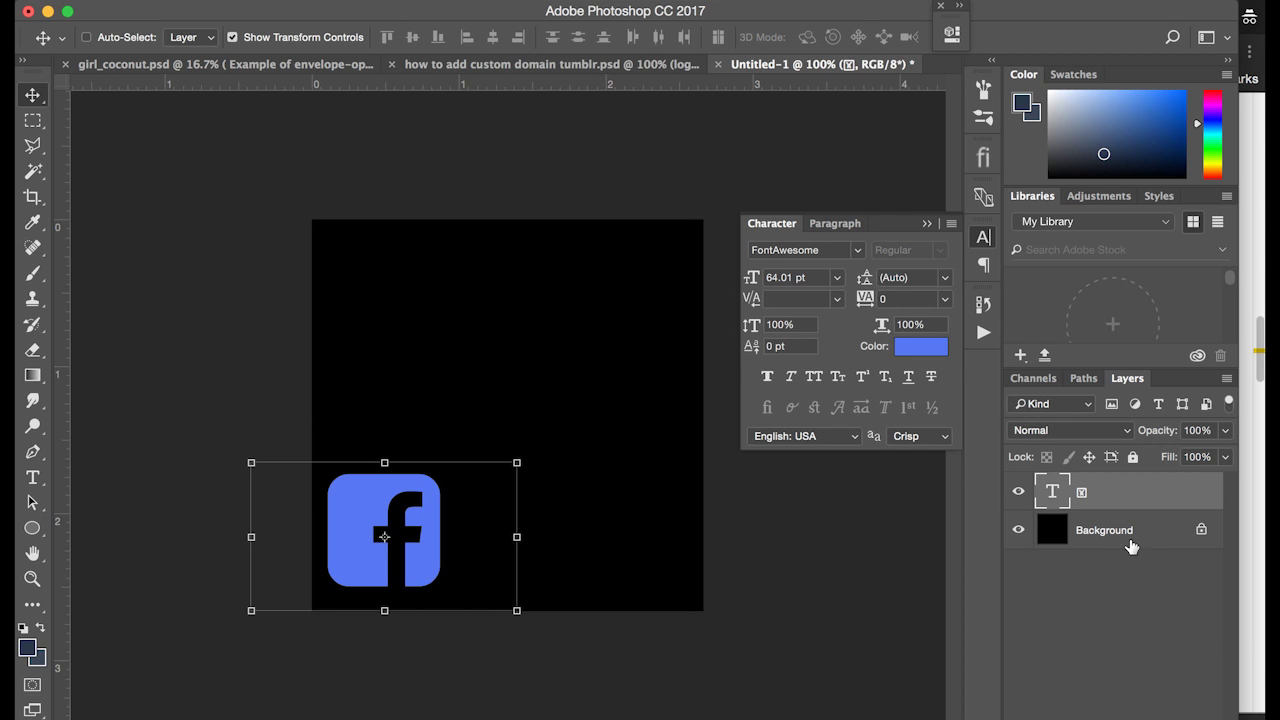
left_click(1131, 546)
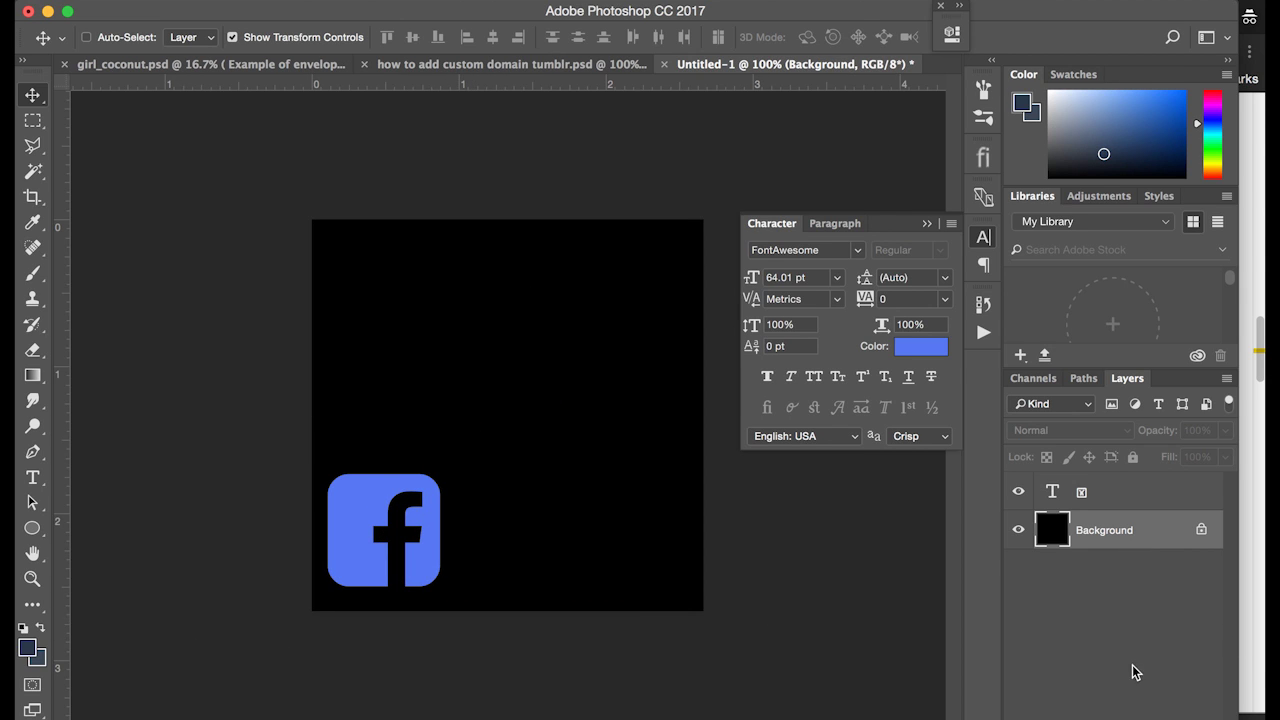
key("super+Tab")
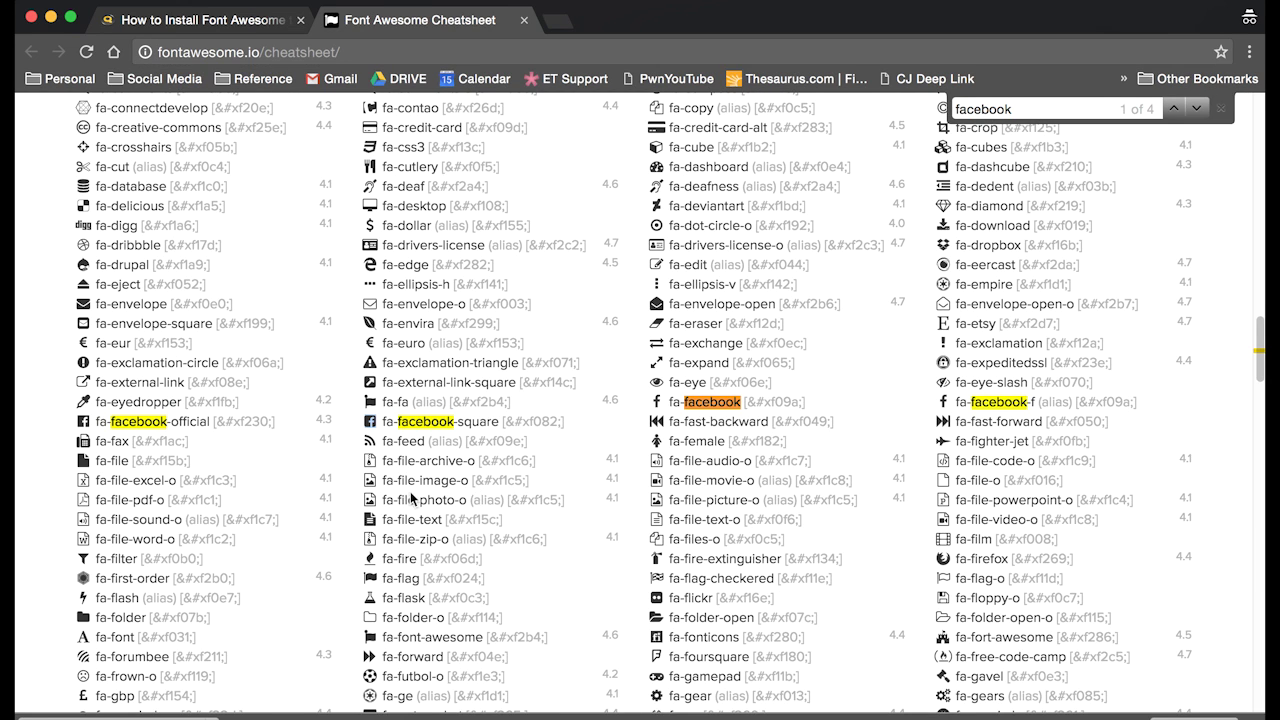
Step: Copy the fa-file-zip-o glyph from Chrome and paste it after the Facebook icon in a widened text box
left_click_drag(366, 542, 372, 540)
key("super+Tab")
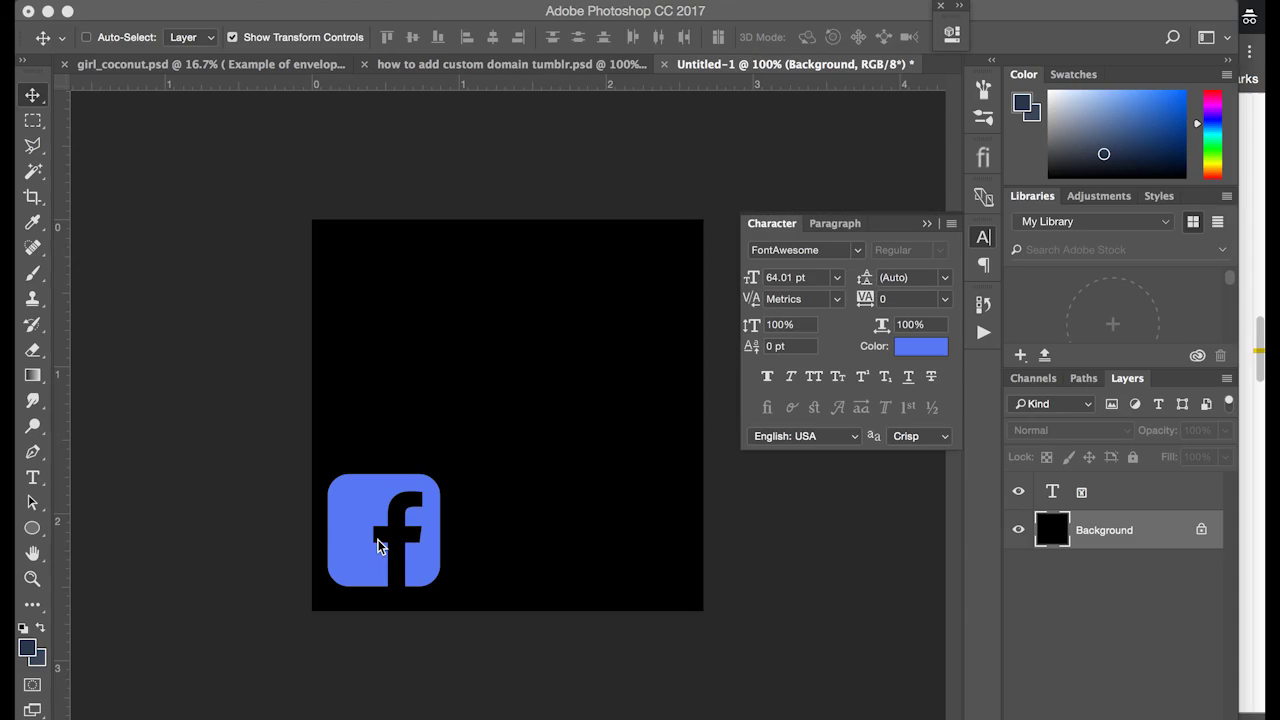
left_click(427, 537)
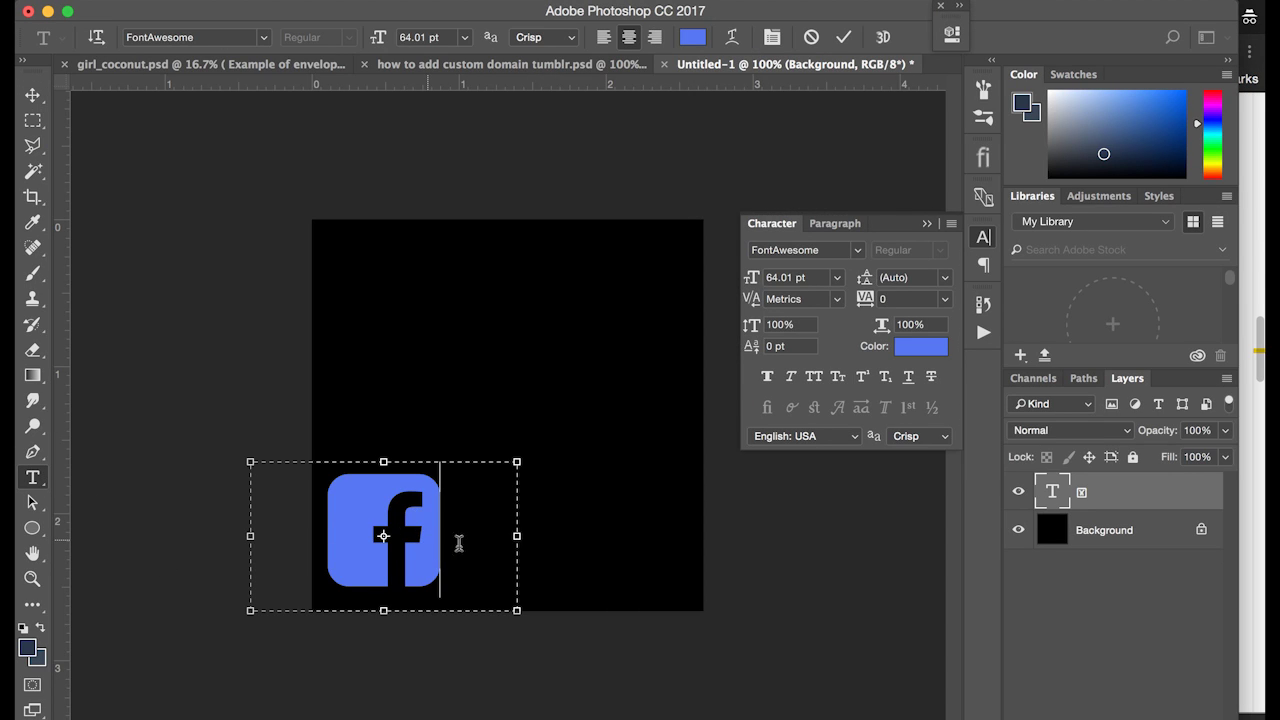
left_click_drag(517, 535, 697, 555)
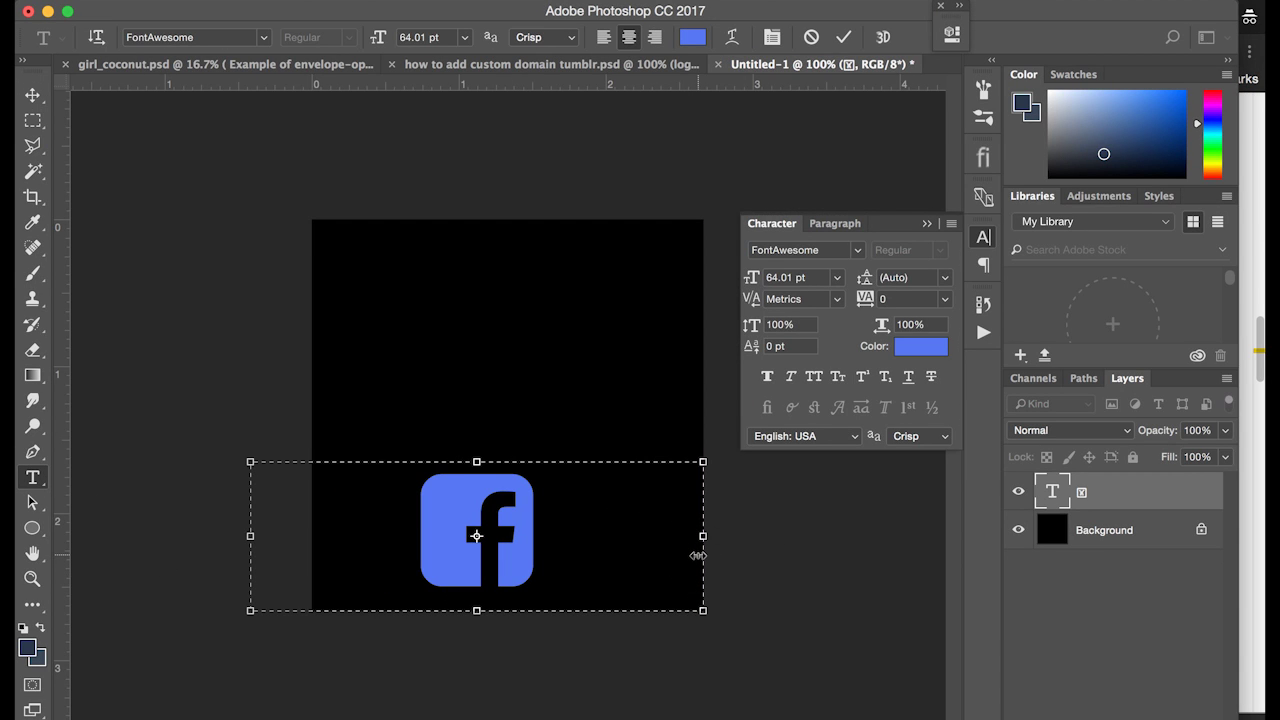
key("cmd+v")
Step: Colour the pasted zip-file glyph white (ffffff)
left_click(617, 537)
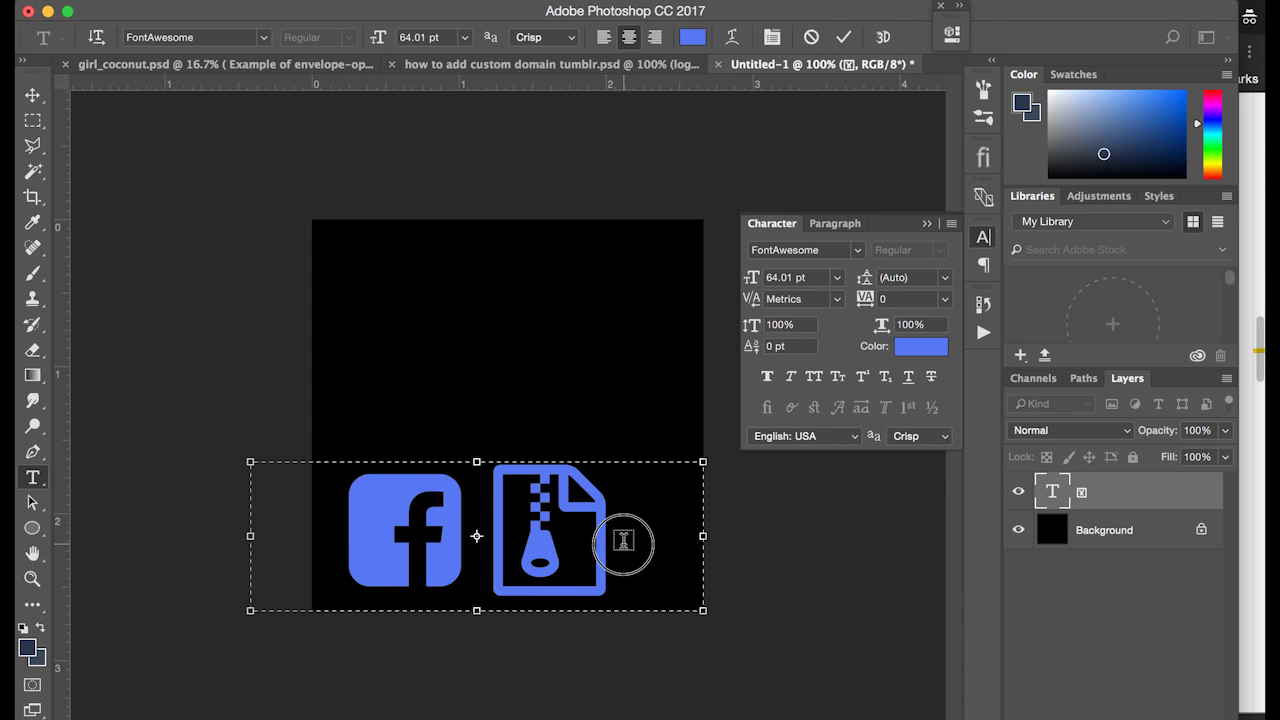
left_click(908, 346)
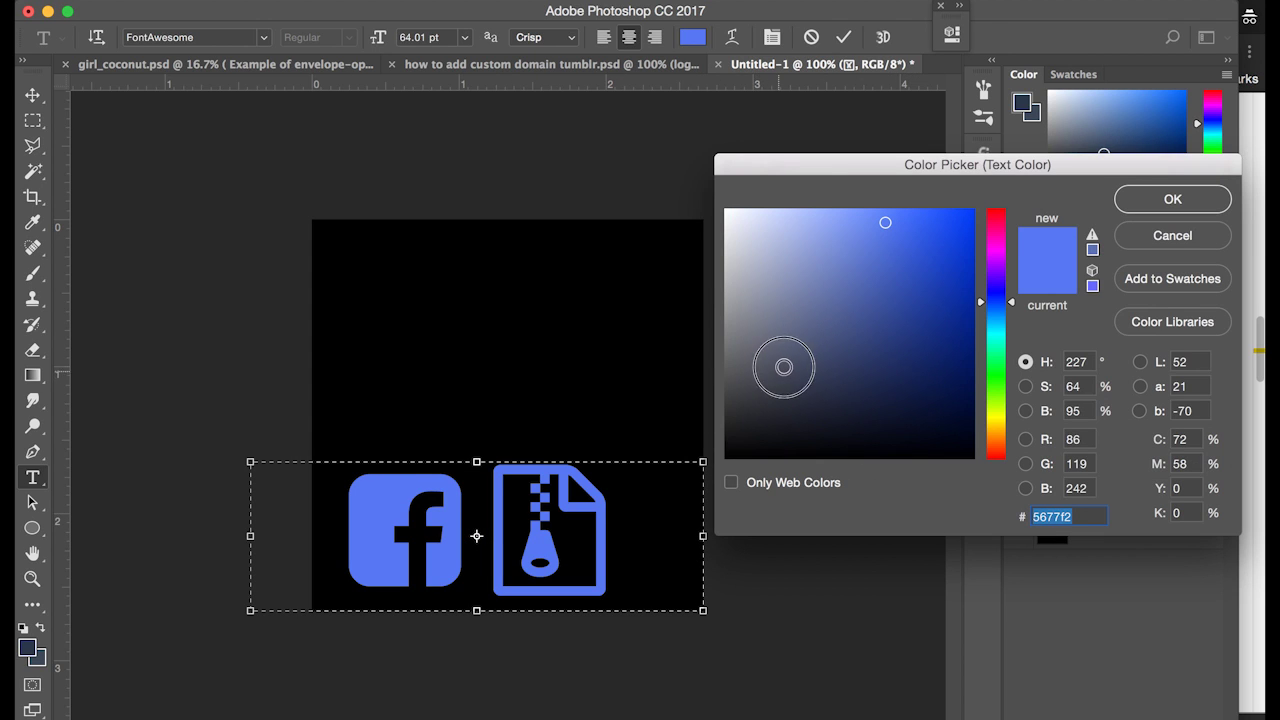
left_click(727, 211)
left_click(1171, 199)
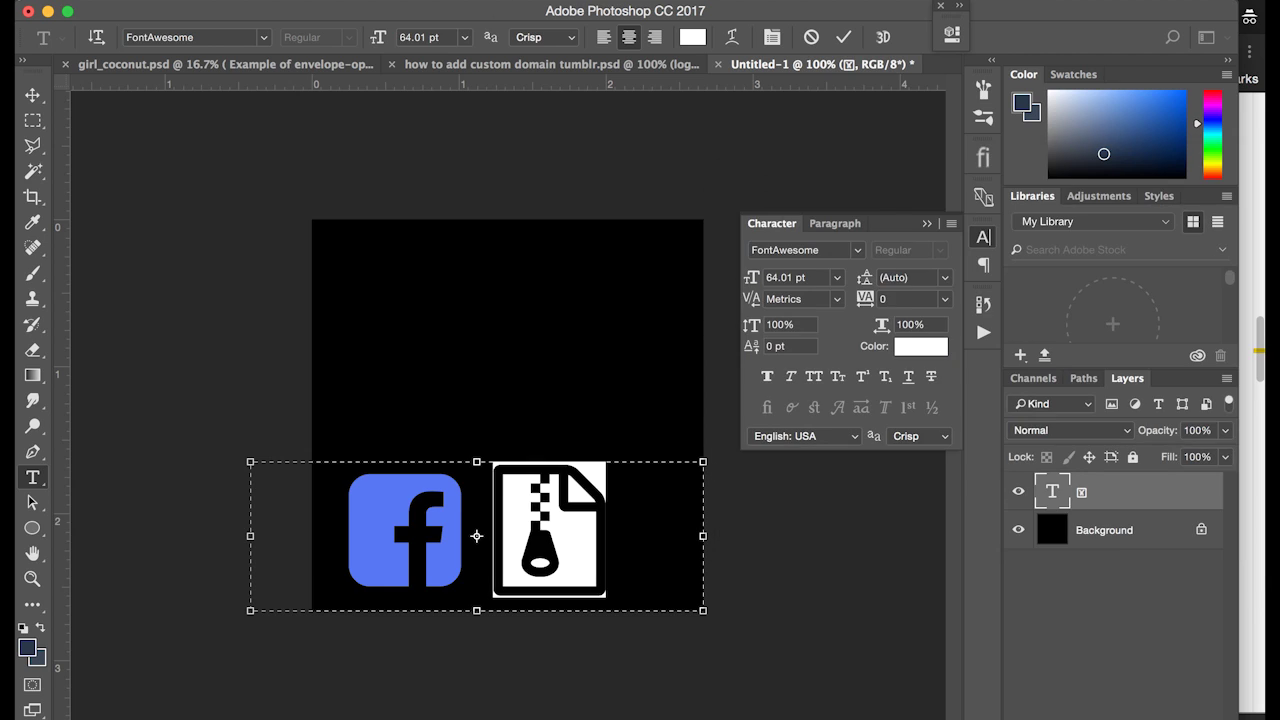
left_click(33, 121)
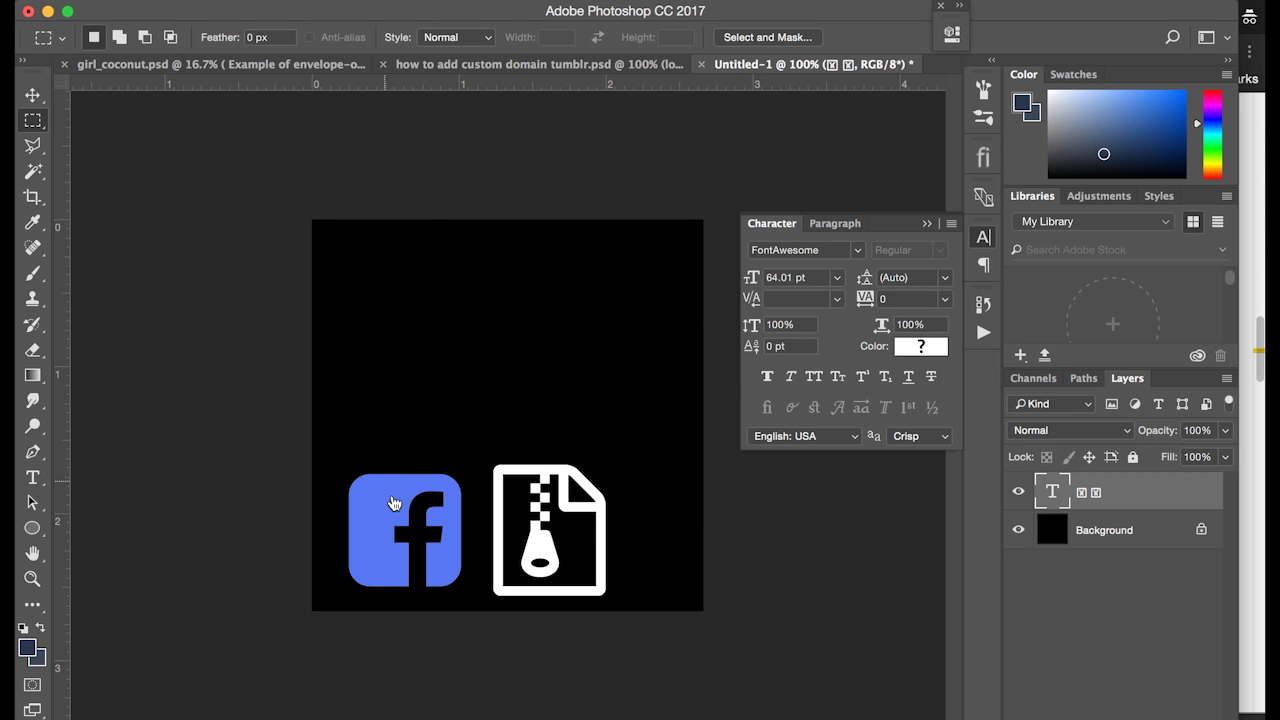
Step: Bring up the Font-Awesome-Cheatsheet.pdf tab in Chrome and browse its pages from top to end
key("super+Tab")
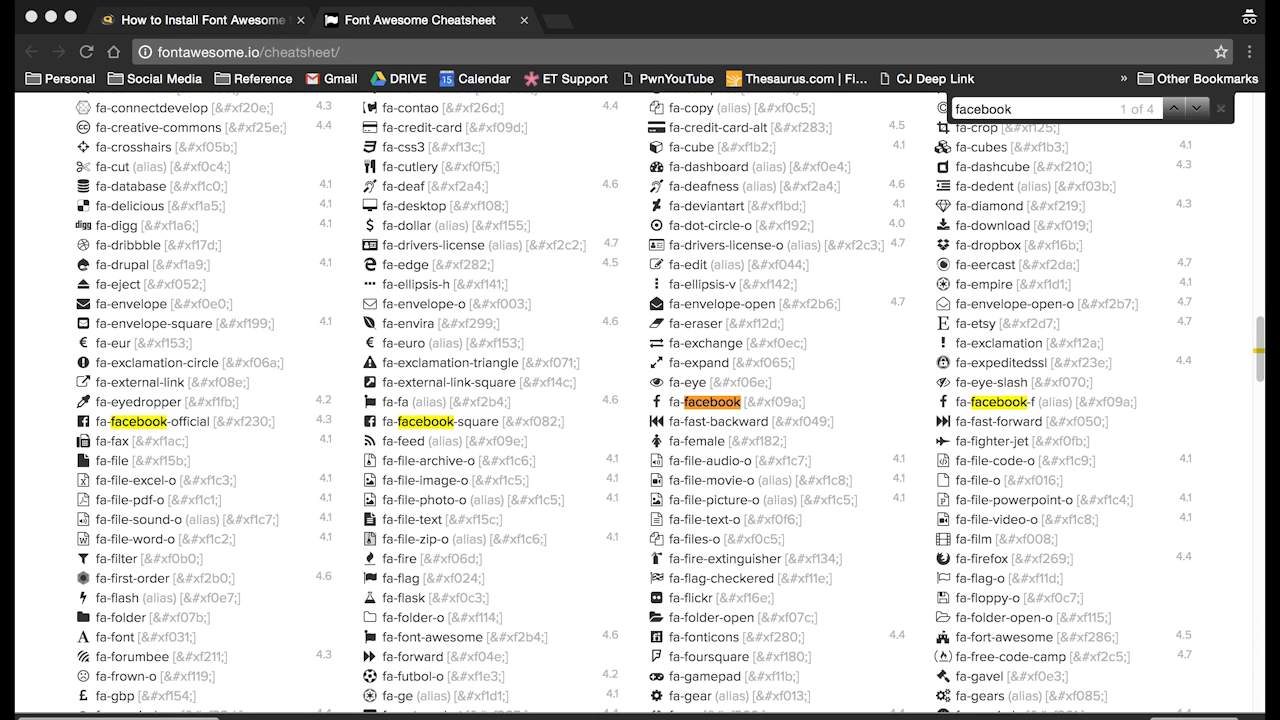
left_click(205, 19)
scroll(478, 698, "down", 3)
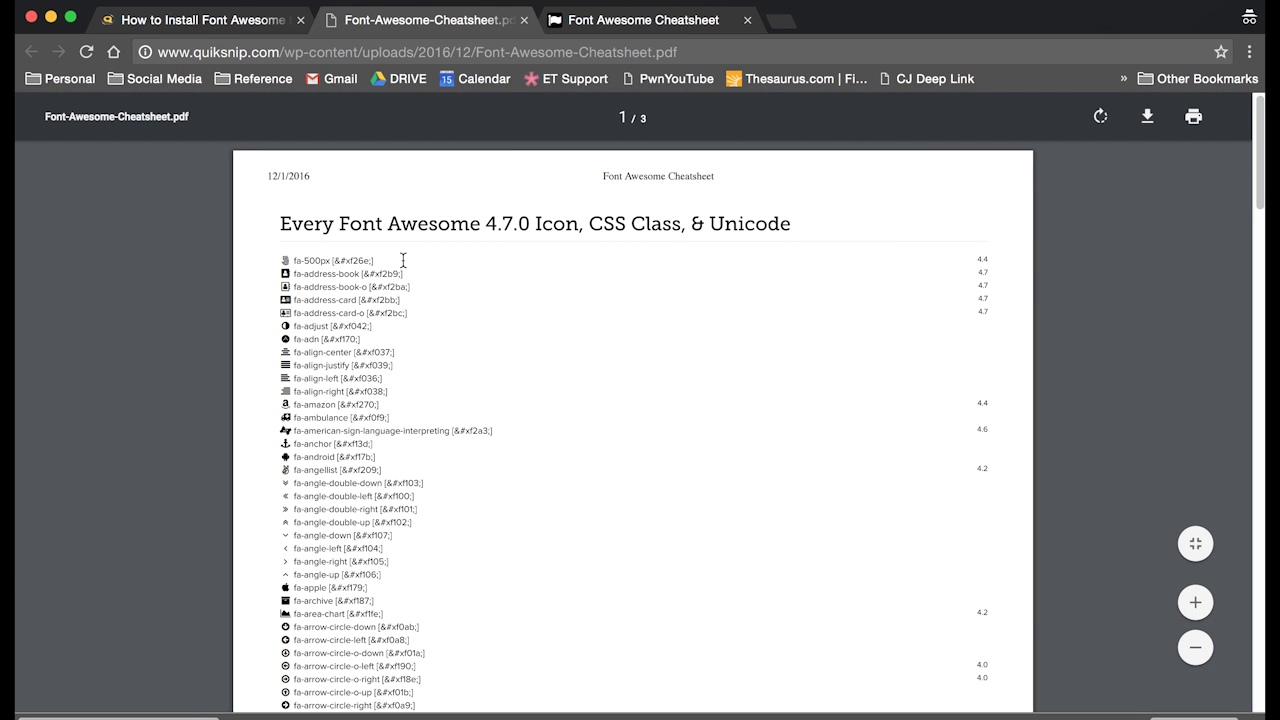
scroll(419, 322, "down", 5)
scroll(419, 328, "down", 15)
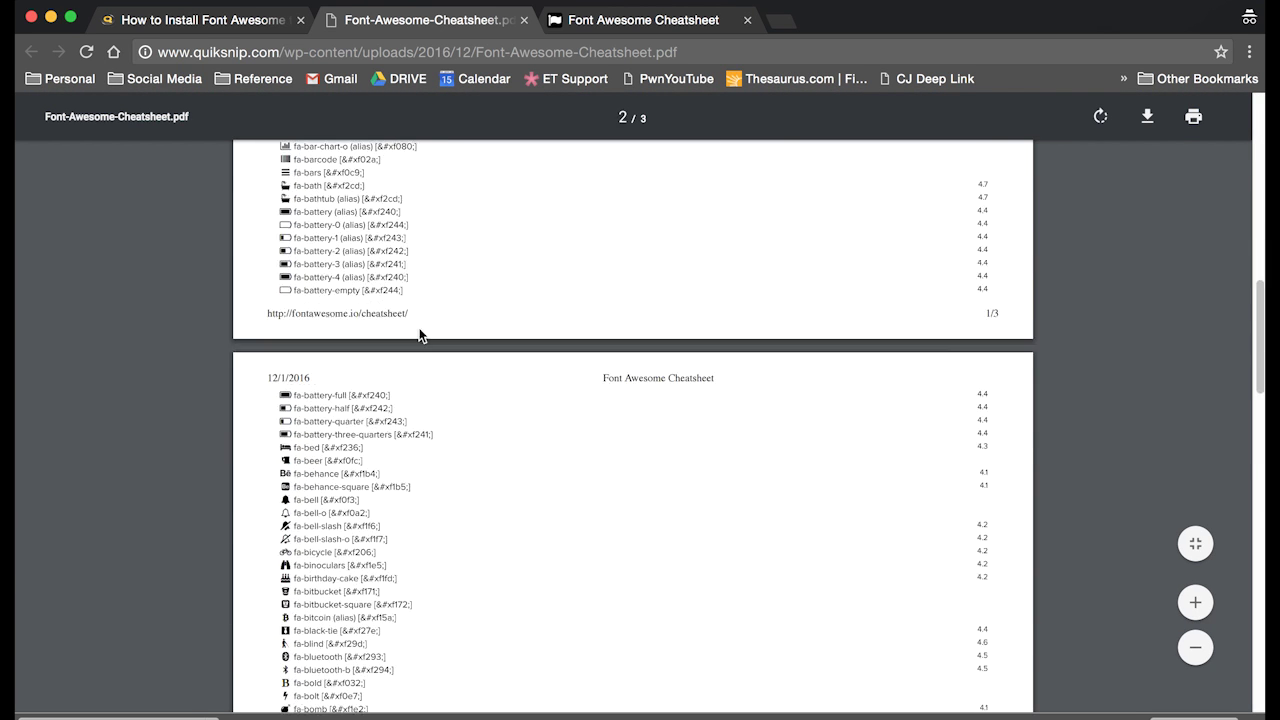
key("Home")
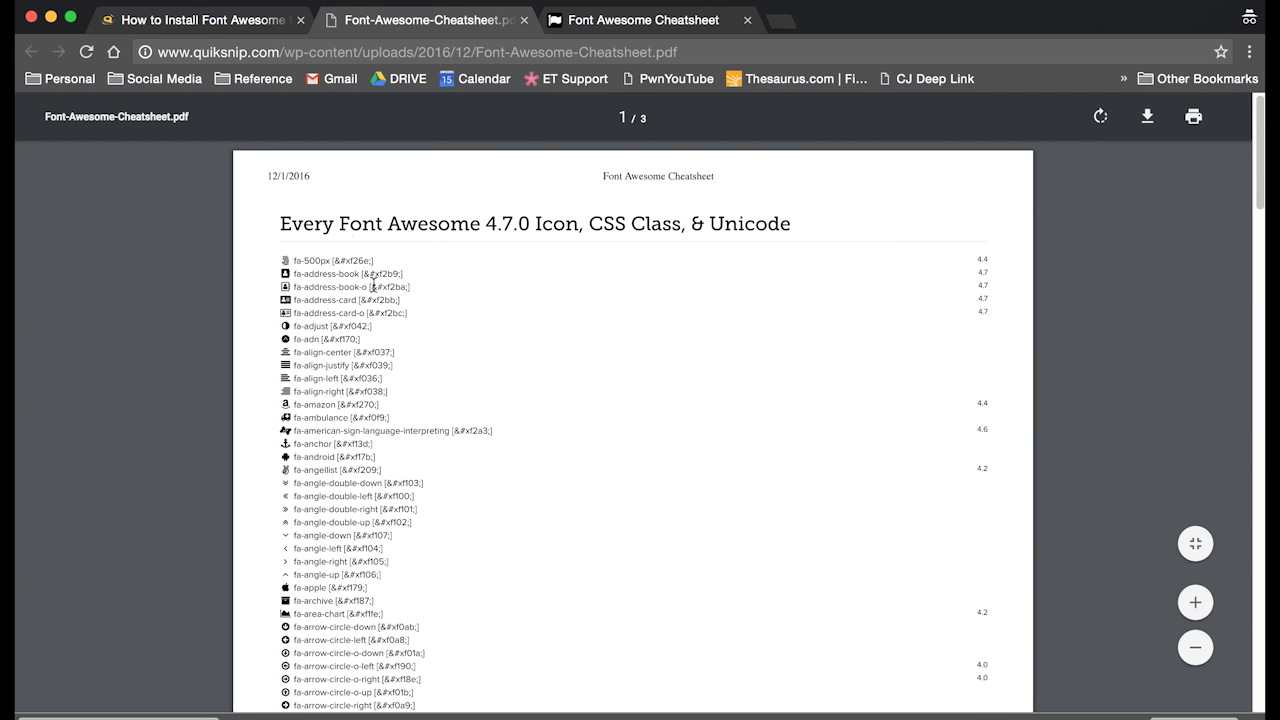
key("End")
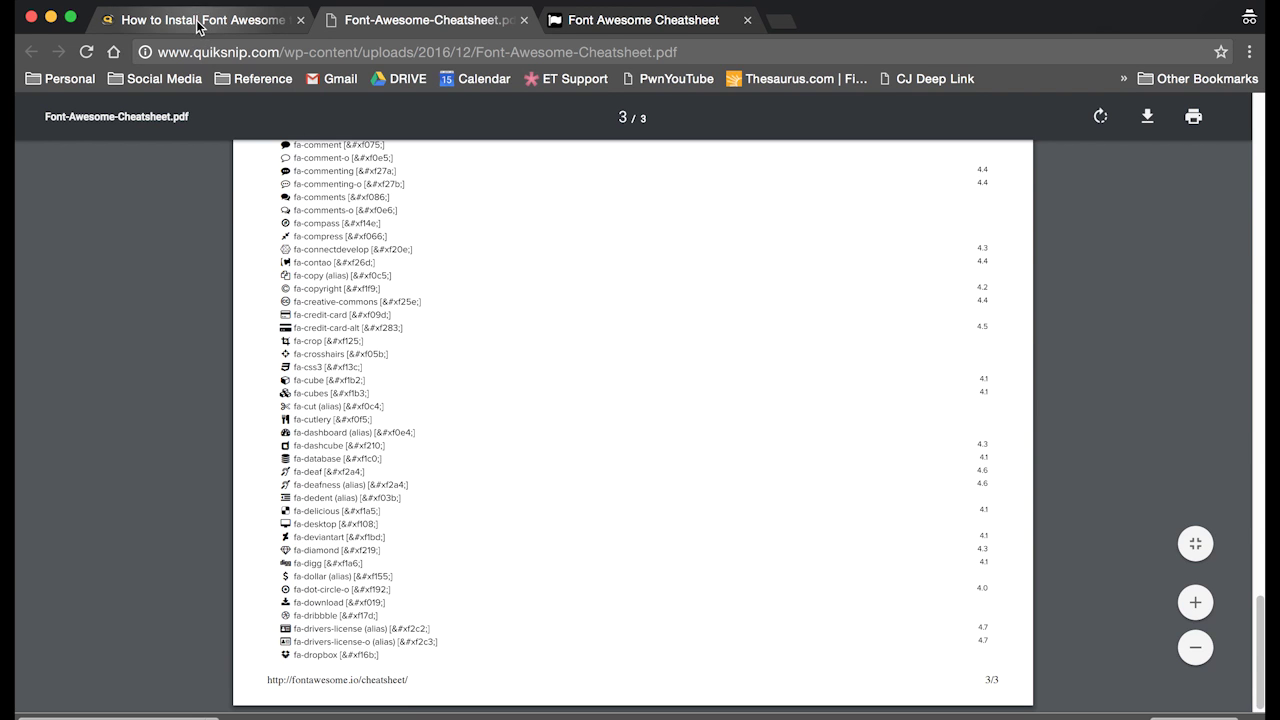
Step: Turn the How to Install Font Awesome article into Guide-to-Installing-Font-Awesome-QS.pdf and scroll through it
left_click(200, 20)
scroll(407, 557, "up", 4)
scroll(407, 557, "up", 3)
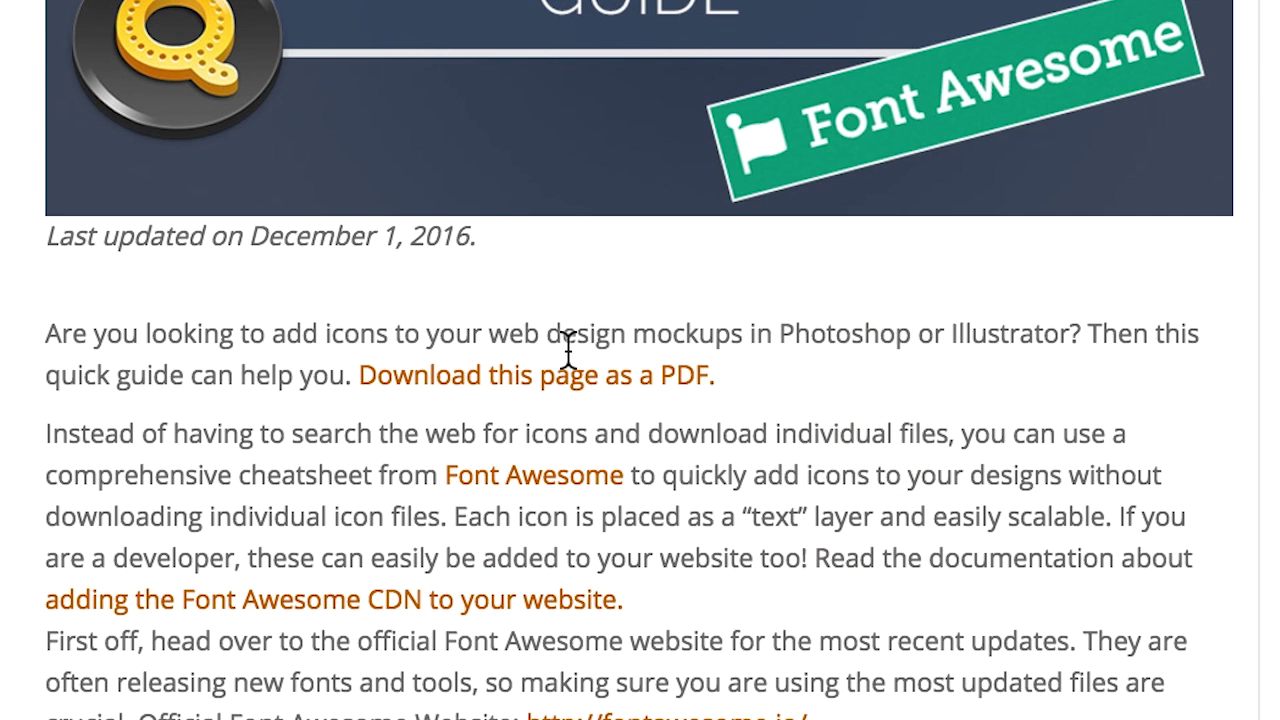
left_click(578, 378)
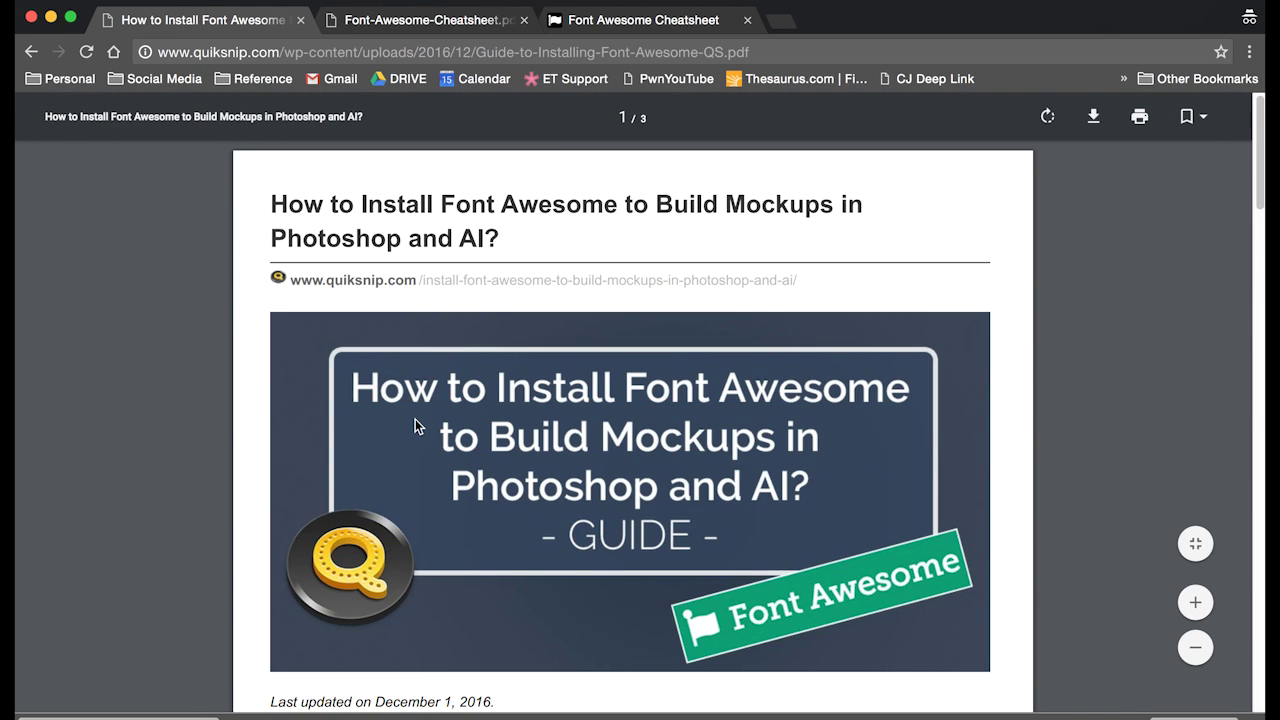
scroll(608, 408, "down", 3)
scroll(551, 470, "down", 15)
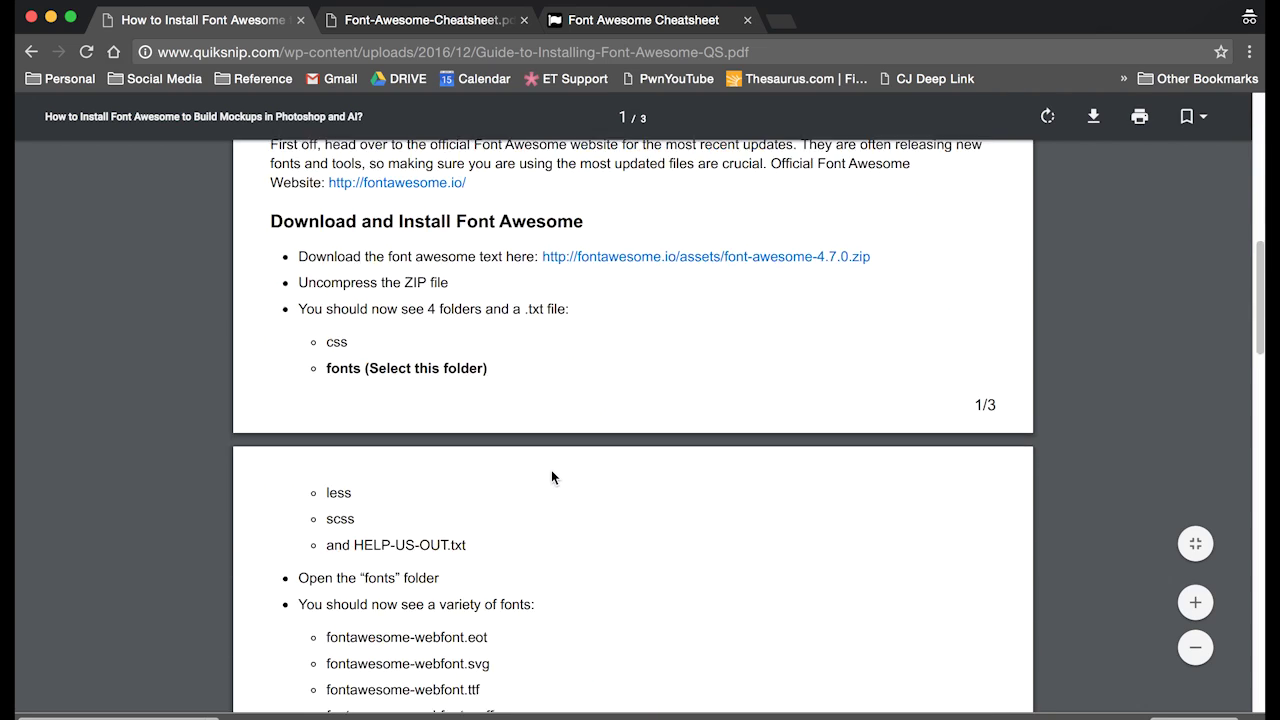